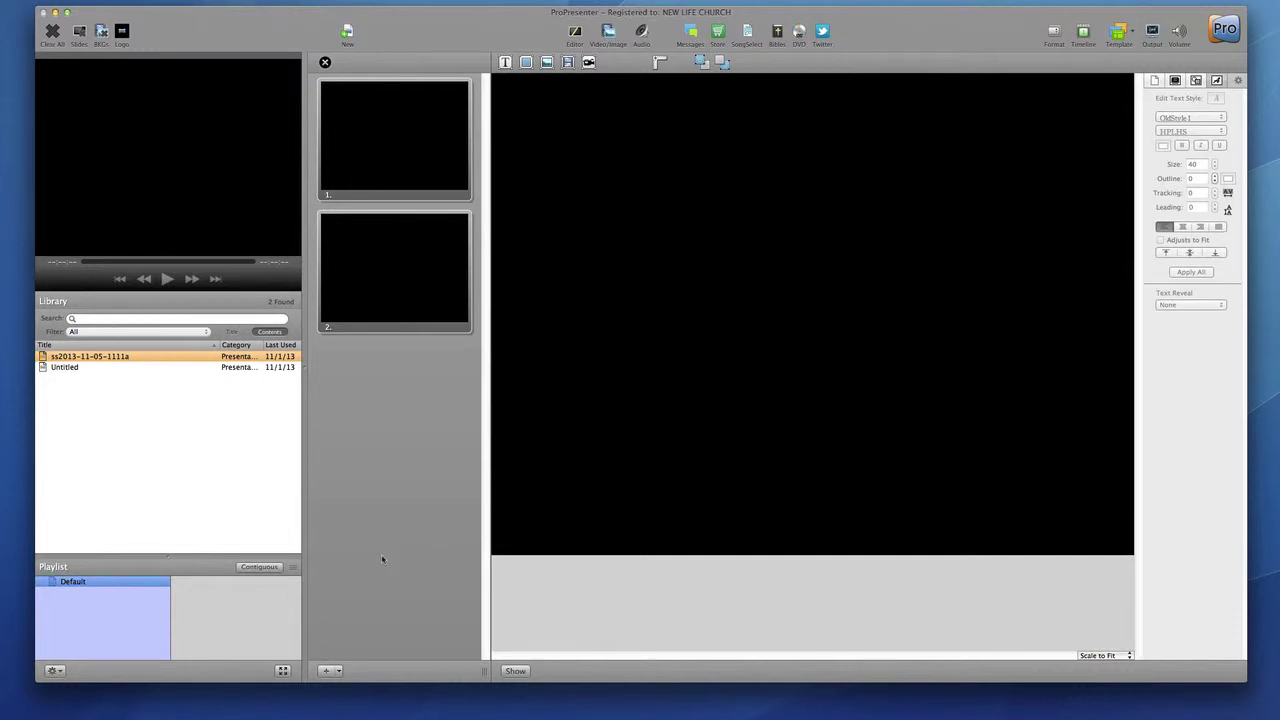
# Add a third slide to the presentation from the Message > Verse template
pyautogui.click(338, 671)
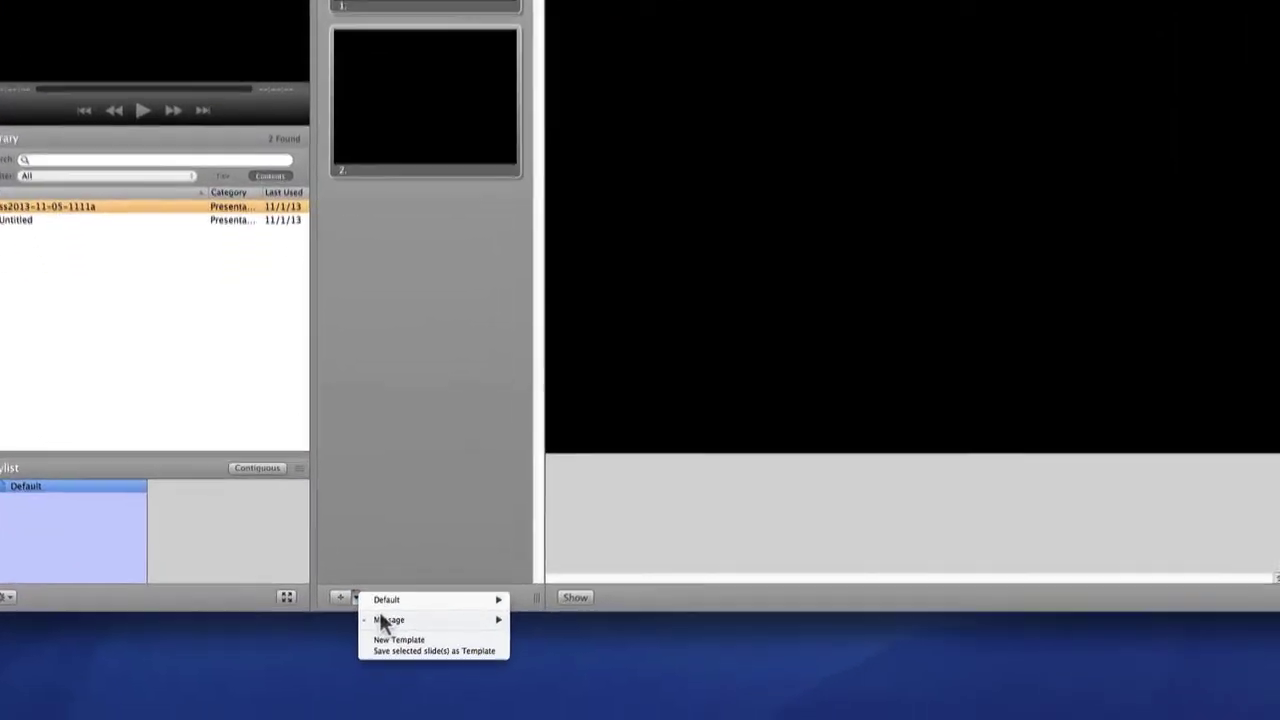
pyautogui.moveTo(382, 620)
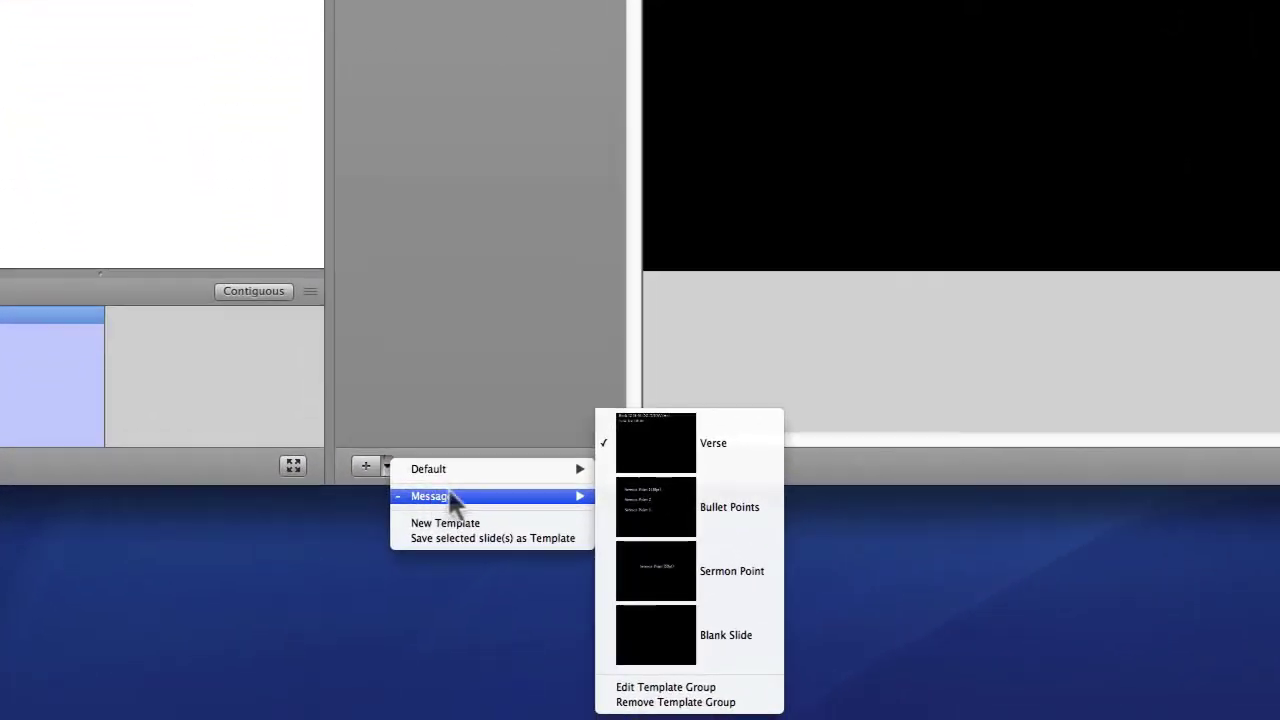
pyautogui.click(669, 446)
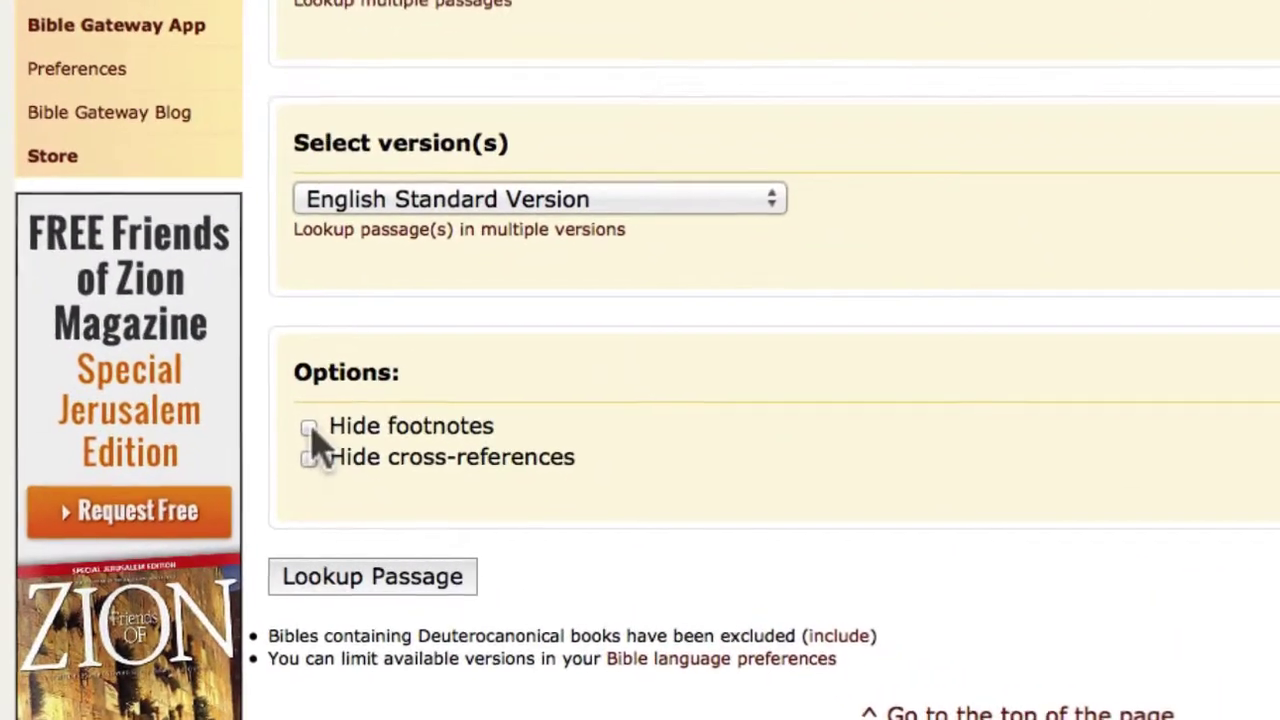
# Look up John 15:1-4 in the New Living Translation with footnotes and cross-references hidden
pyautogui.click(309, 428)
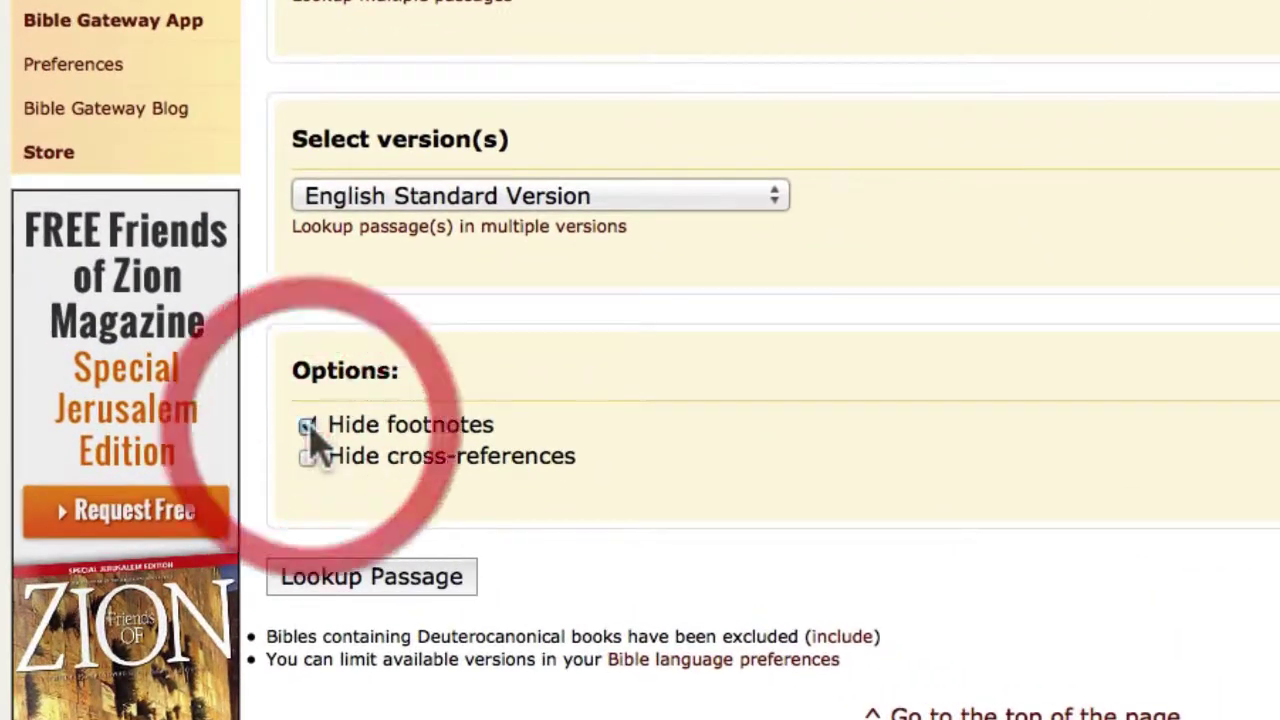
pyautogui.click(308, 458)
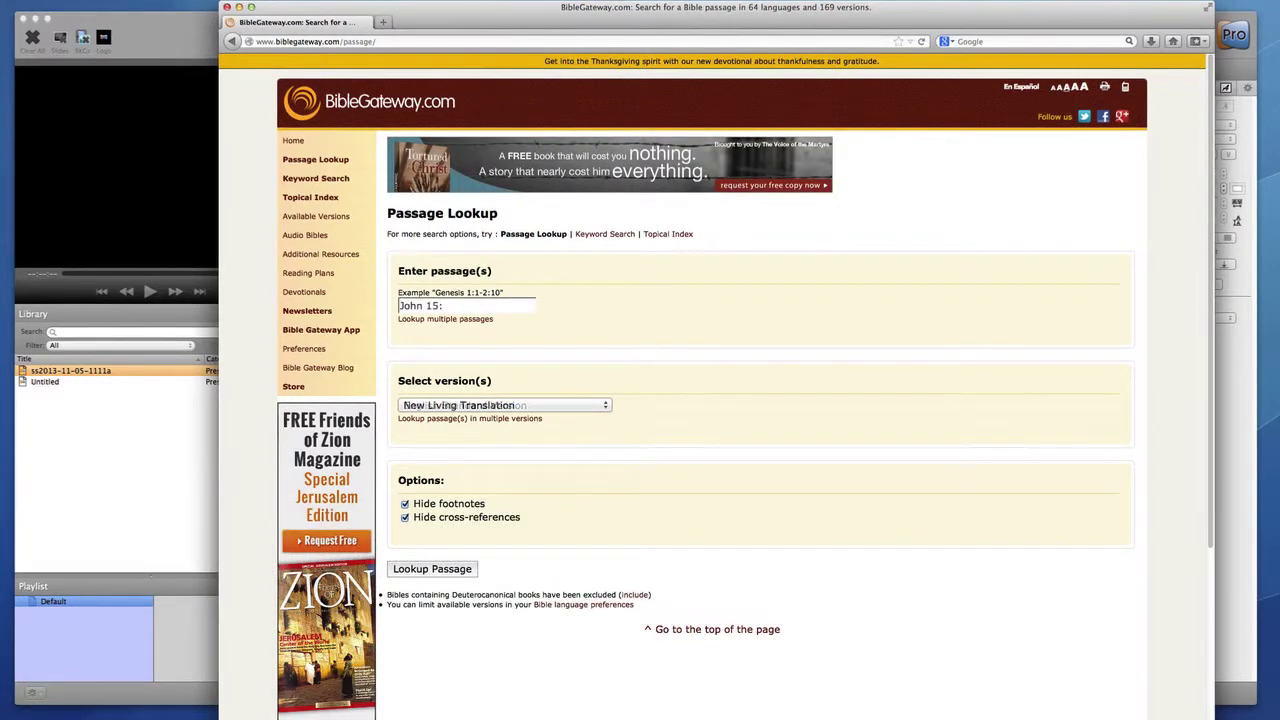
pyautogui.write('1')
pyautogui.write('-4')
pyautogui.press('Return')
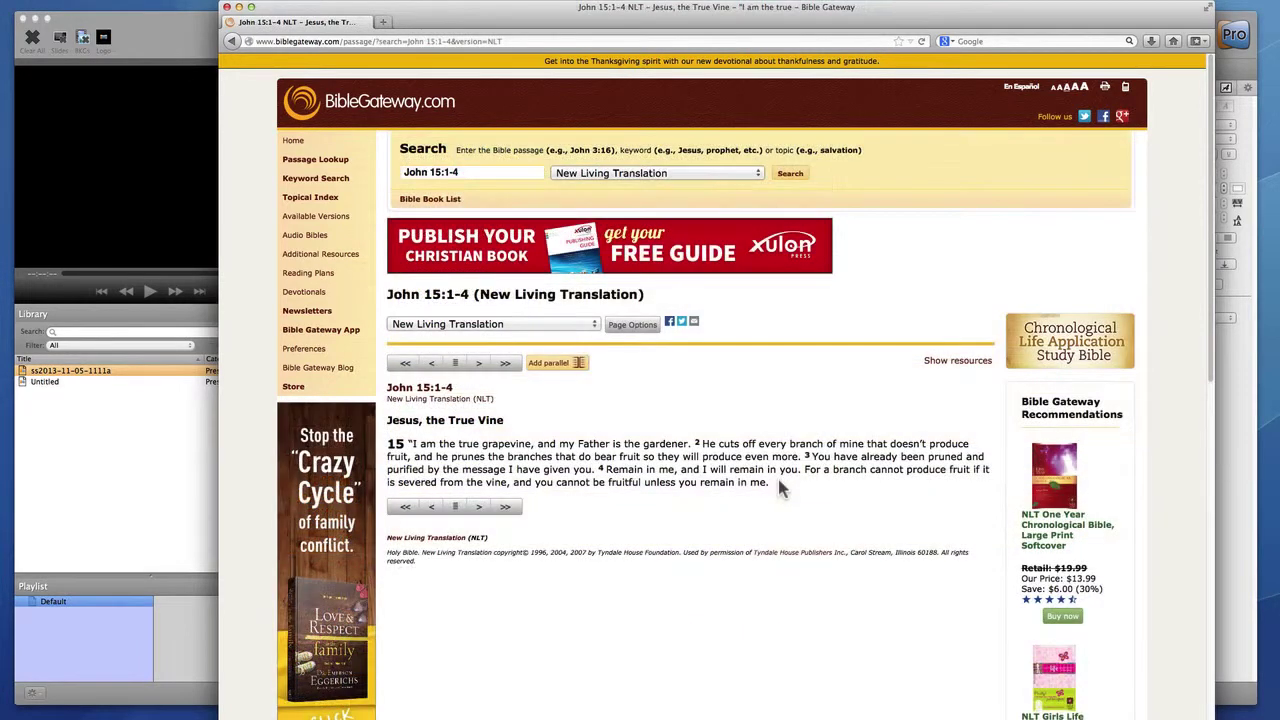
# Copy the John 15:1-4 verse text from Bible Gateway
pyautogui.moveTo(770, 482); pyautogui.dragTo(405, 440)
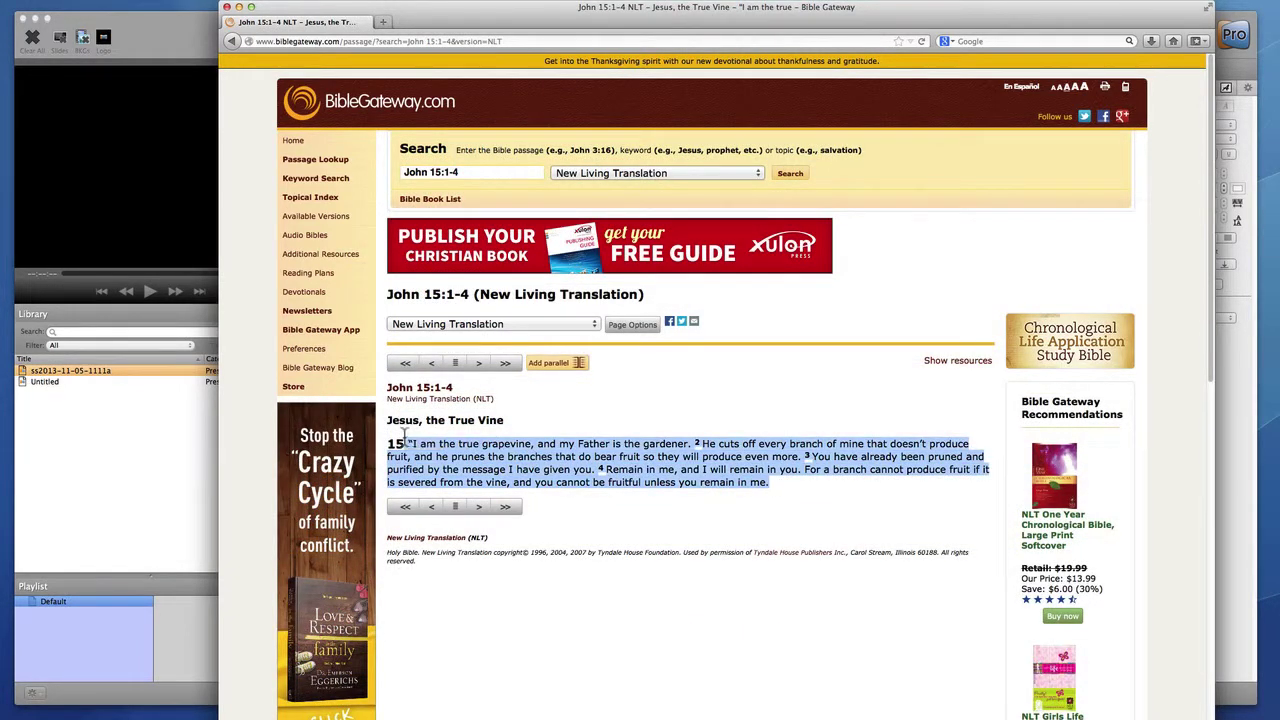
pyautogui.rightClick(426, 446)
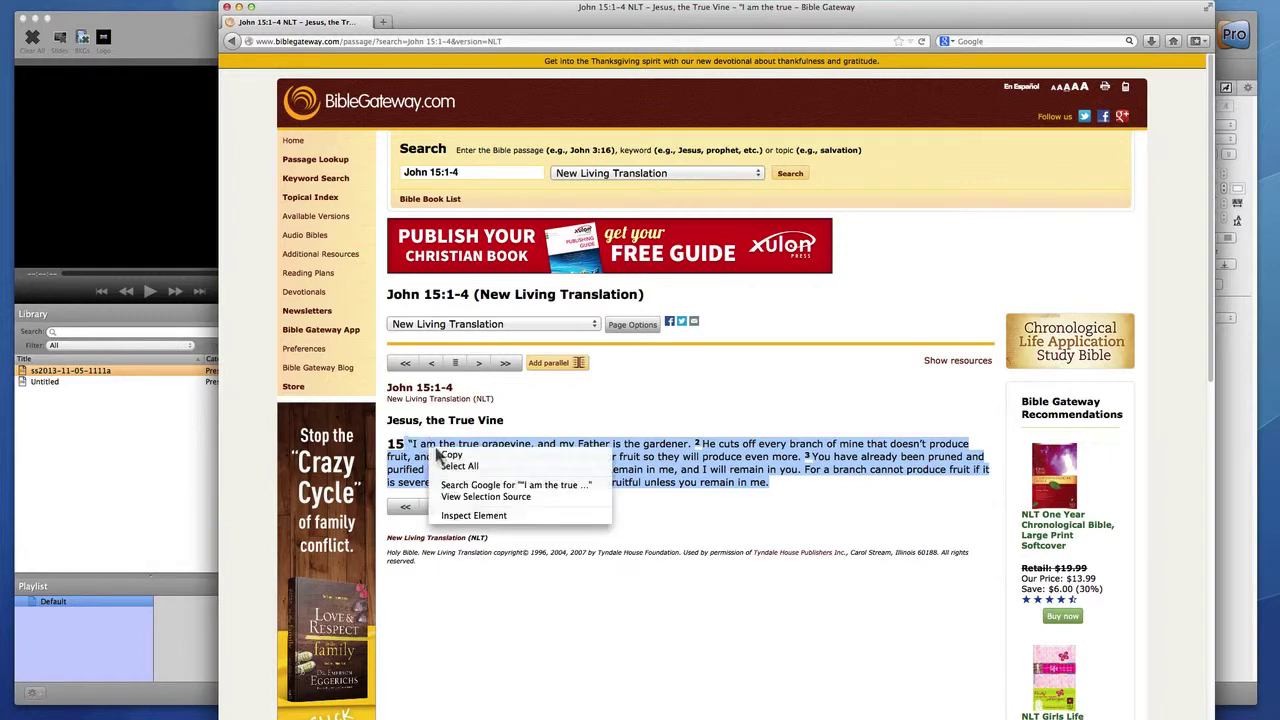
pyautogui.click(450, 456)
# Paste the John 15:1-4 verses into the third slide's body with Paste and Match Style
pyautogui.press('super+Tab')
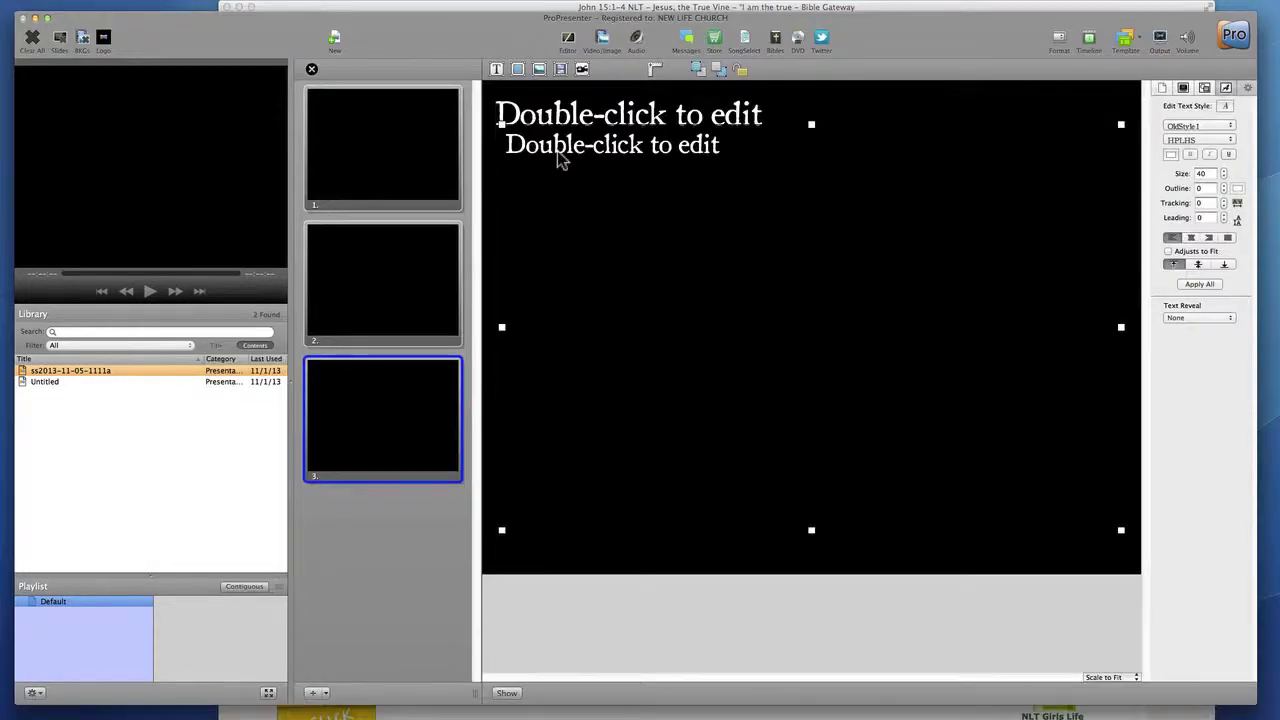
pyautogui.doubleClick(557, 148)
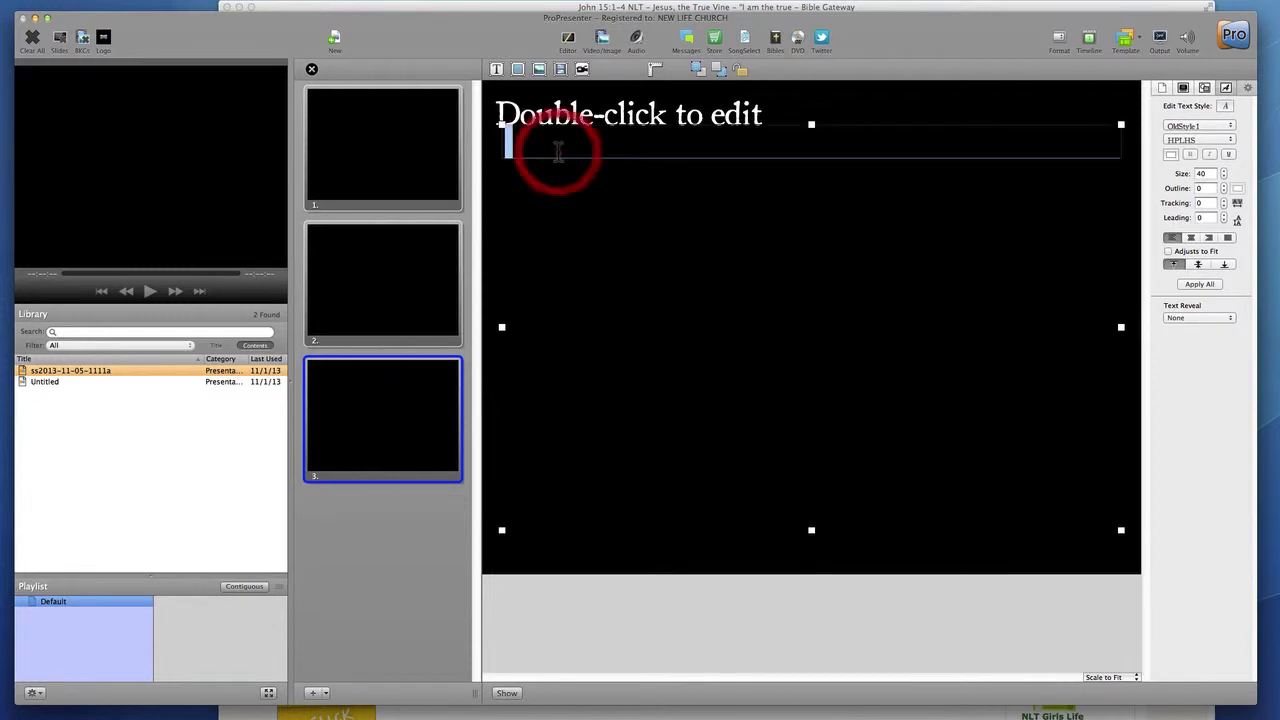
pyautogui.rightClick(558, 149)
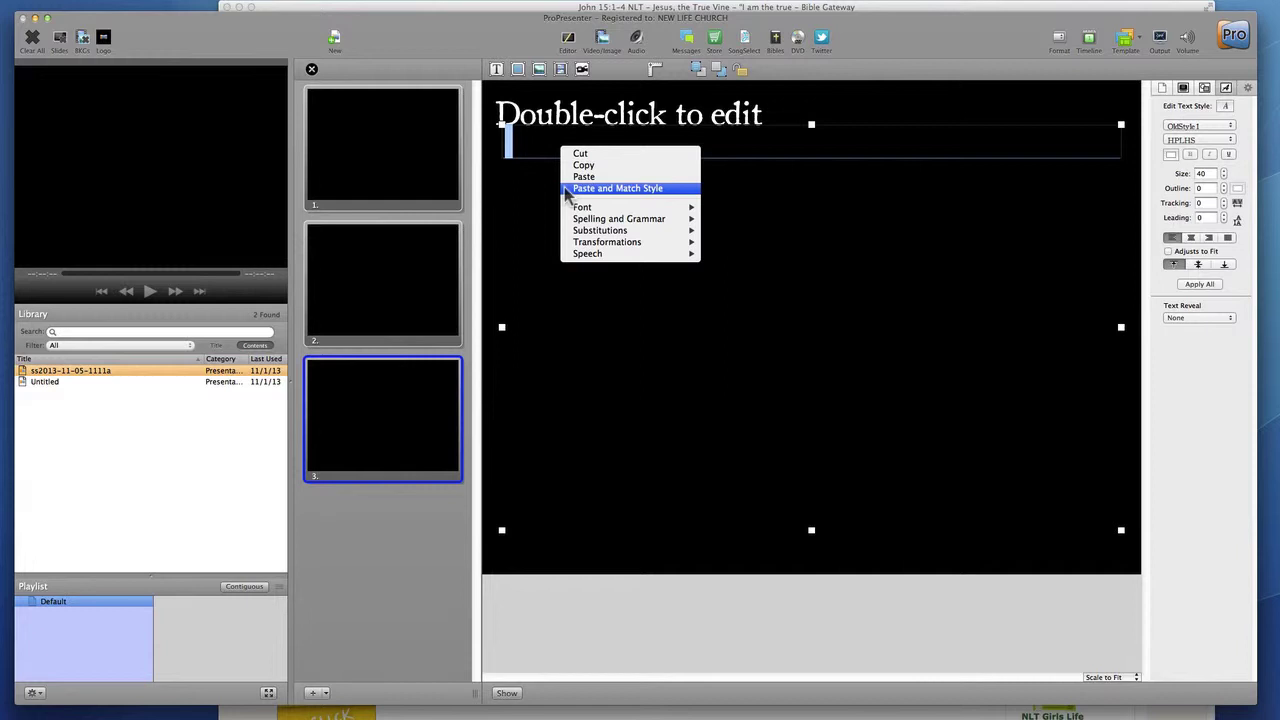
pyautogui.click(566, 189)
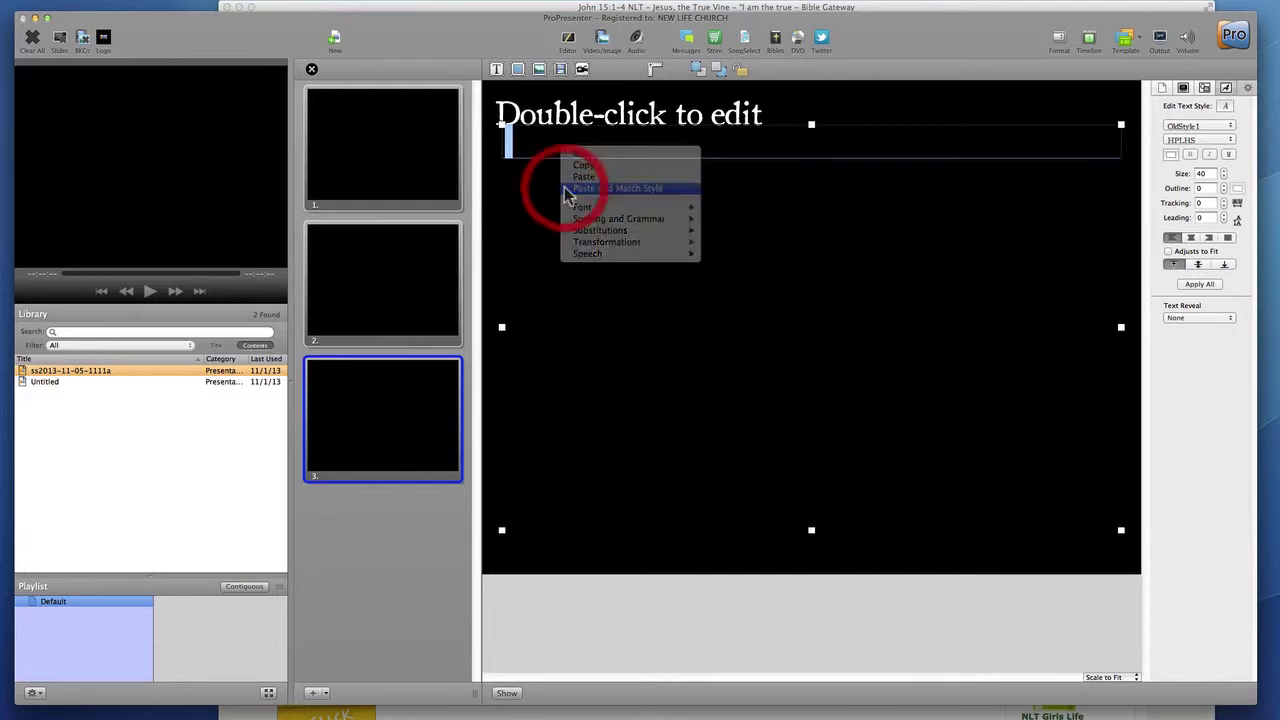
pyautogui.click(588, 108)
# Replace the third slide's title placeholder with 'John 15:1-4 (NLT)'
pyautogui.doubleClick(588, 104)
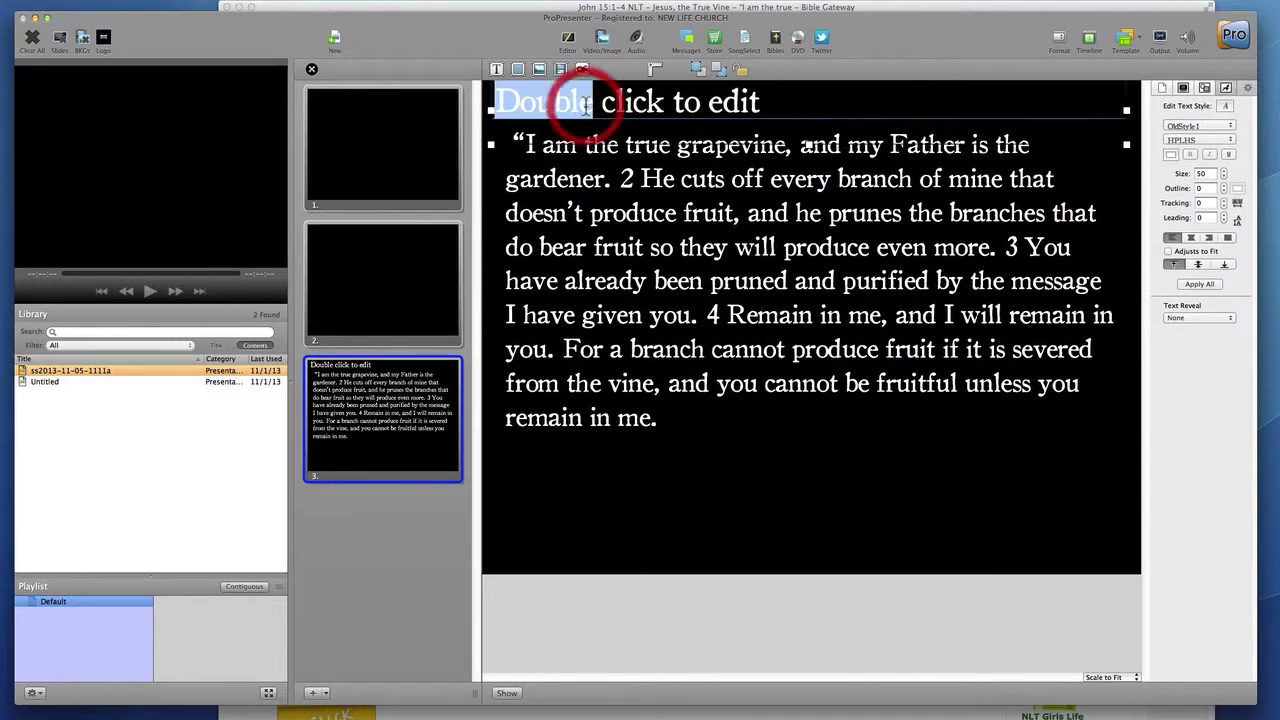
pyautogui.tripleClick(588, 104)
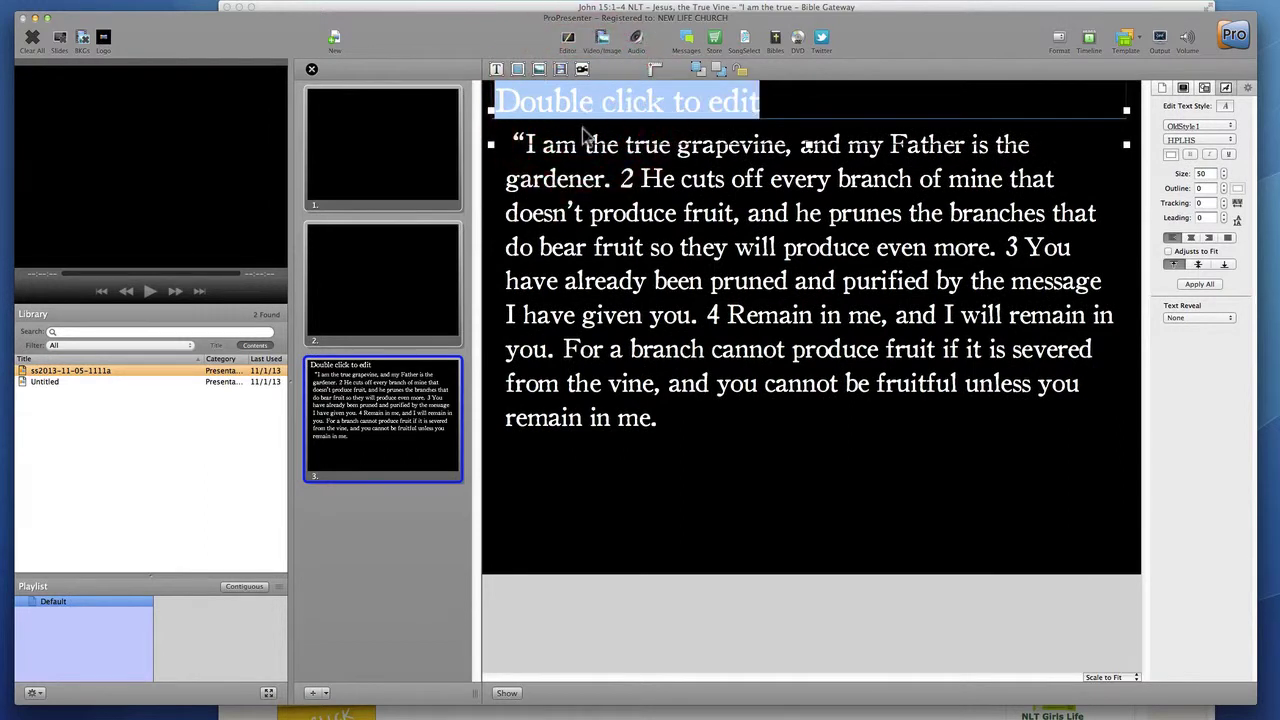
pyautogui.write('John')
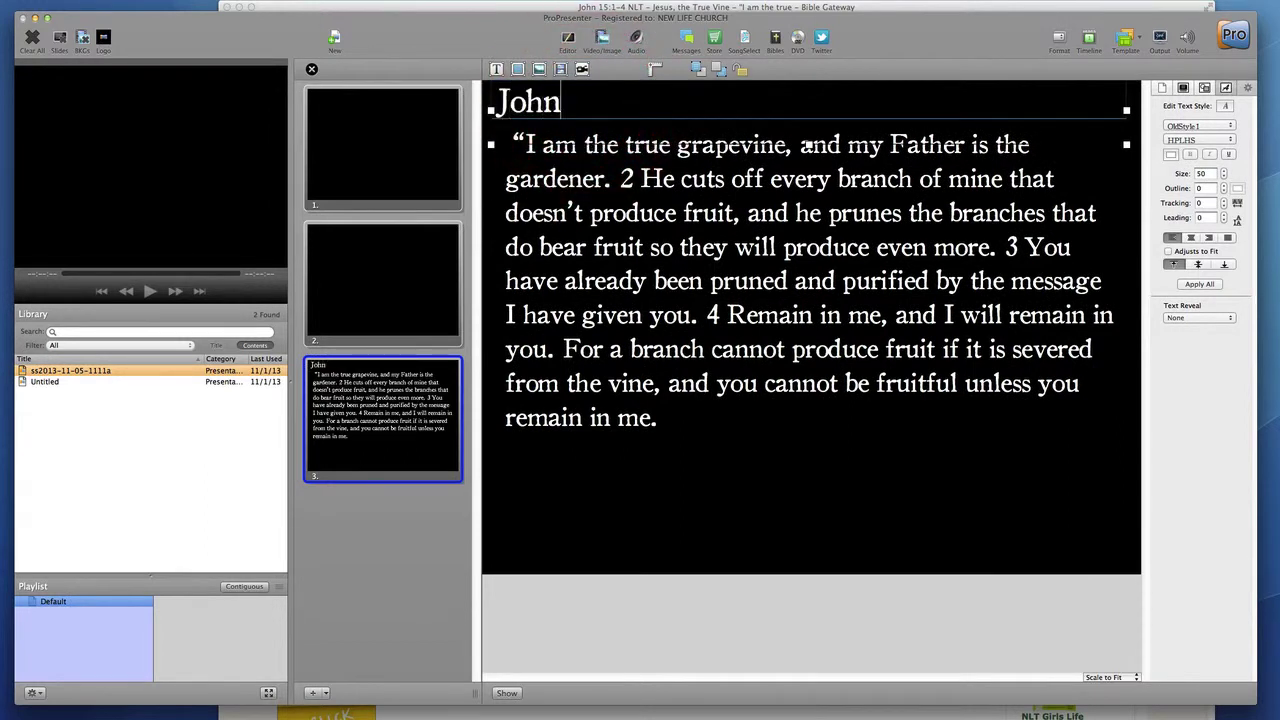
pyautogui.write(' 15:1')
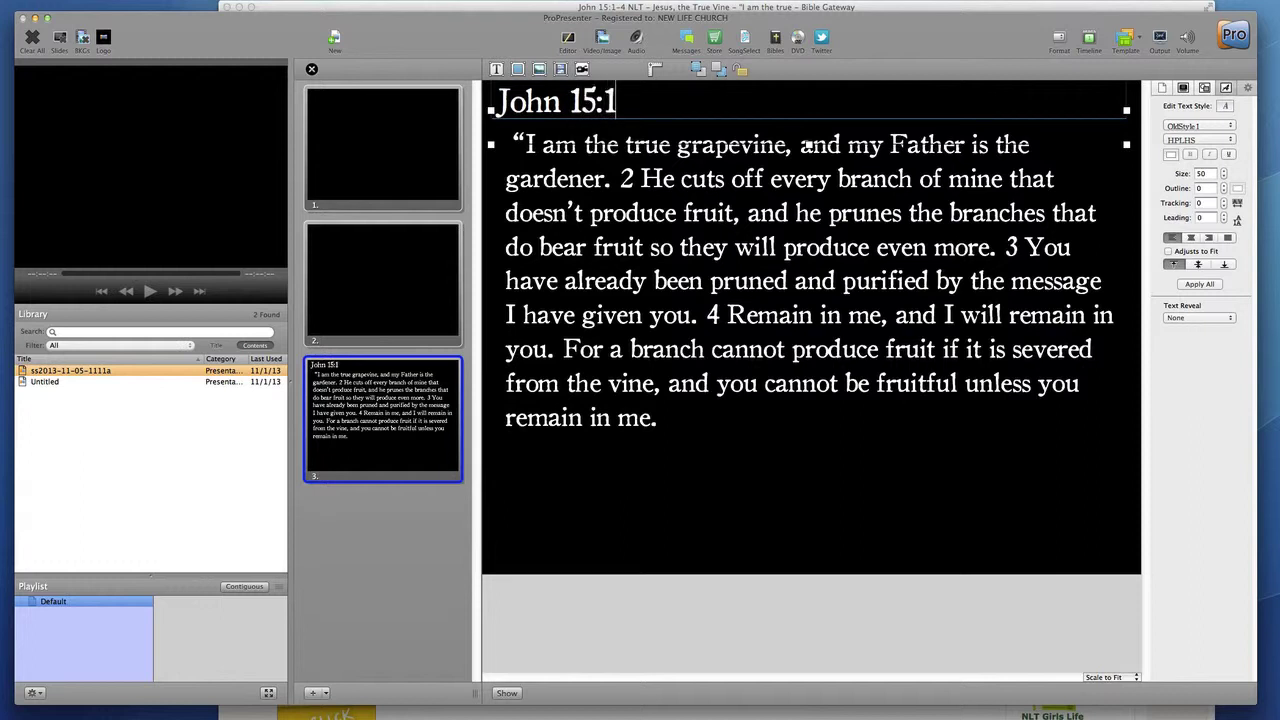
pyautogui.write('-4 (NLT)')
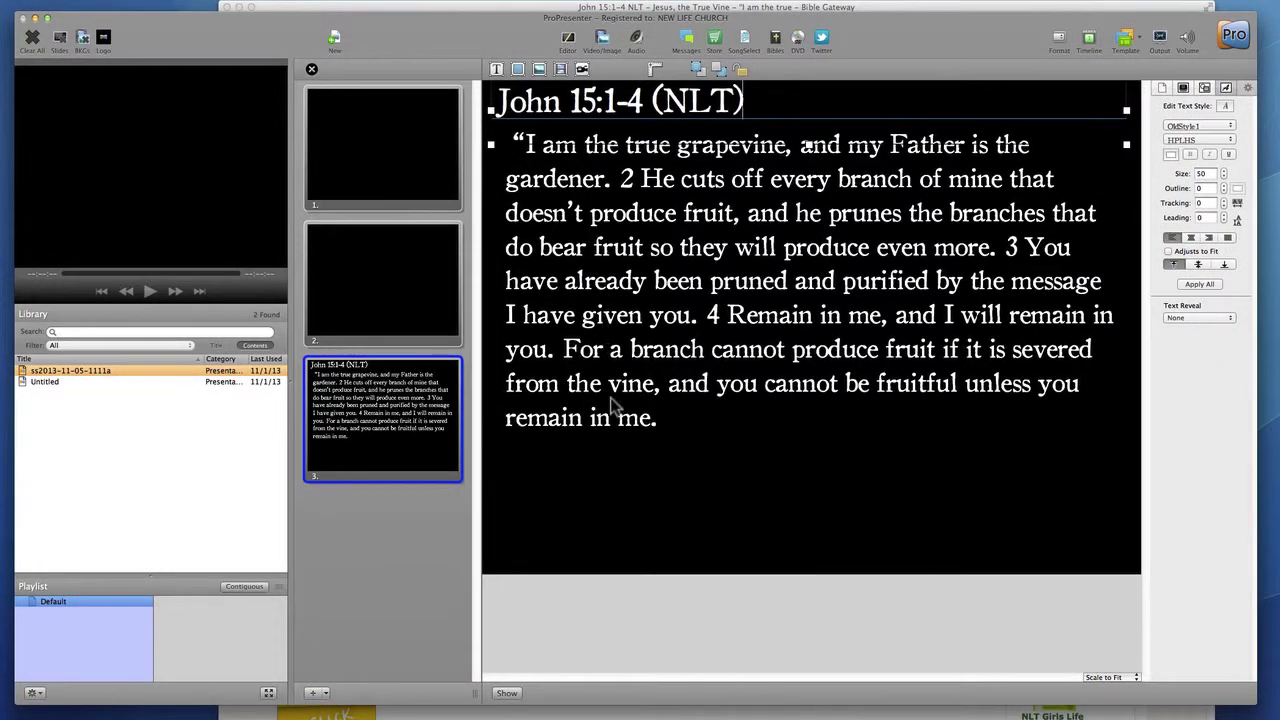
pyautogui.click(636, 455)
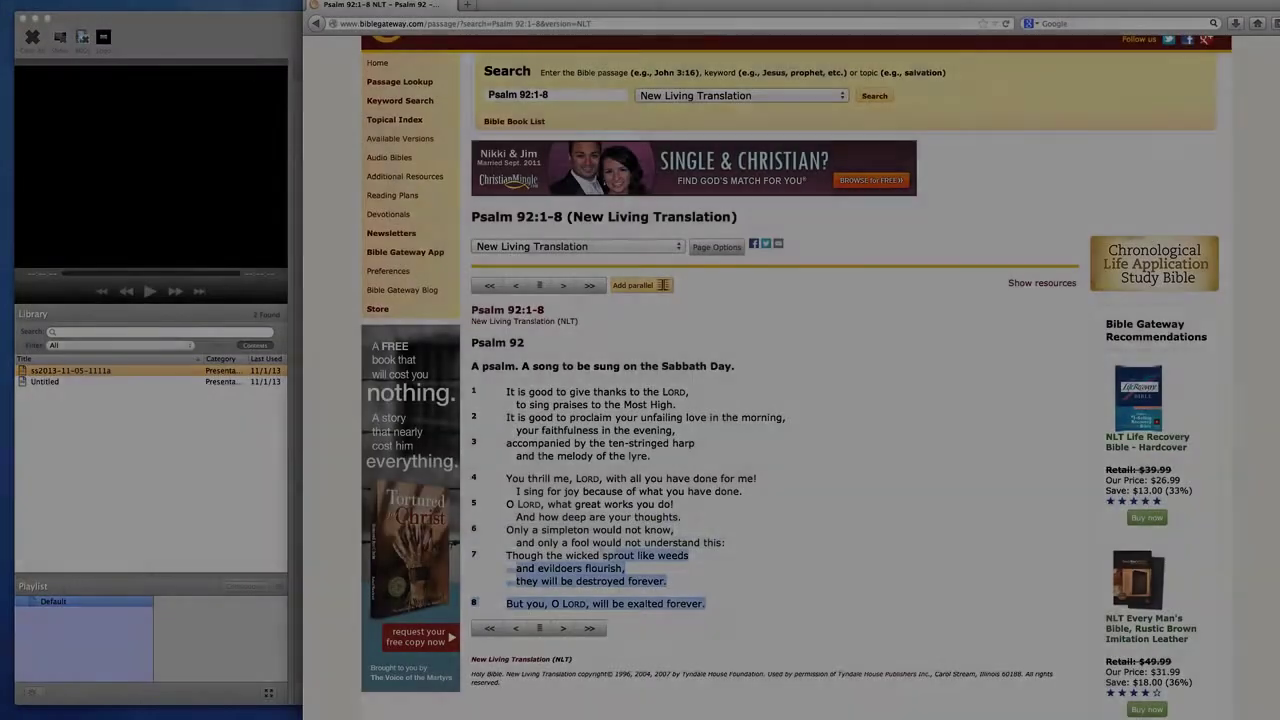
# Copy the Psalm 92:1-8 (NLT) passage text from Bible Gateway for the empty fourth slide
pyautogui.moveTo(603, 555); pyautogui.dragTo(472, 390)
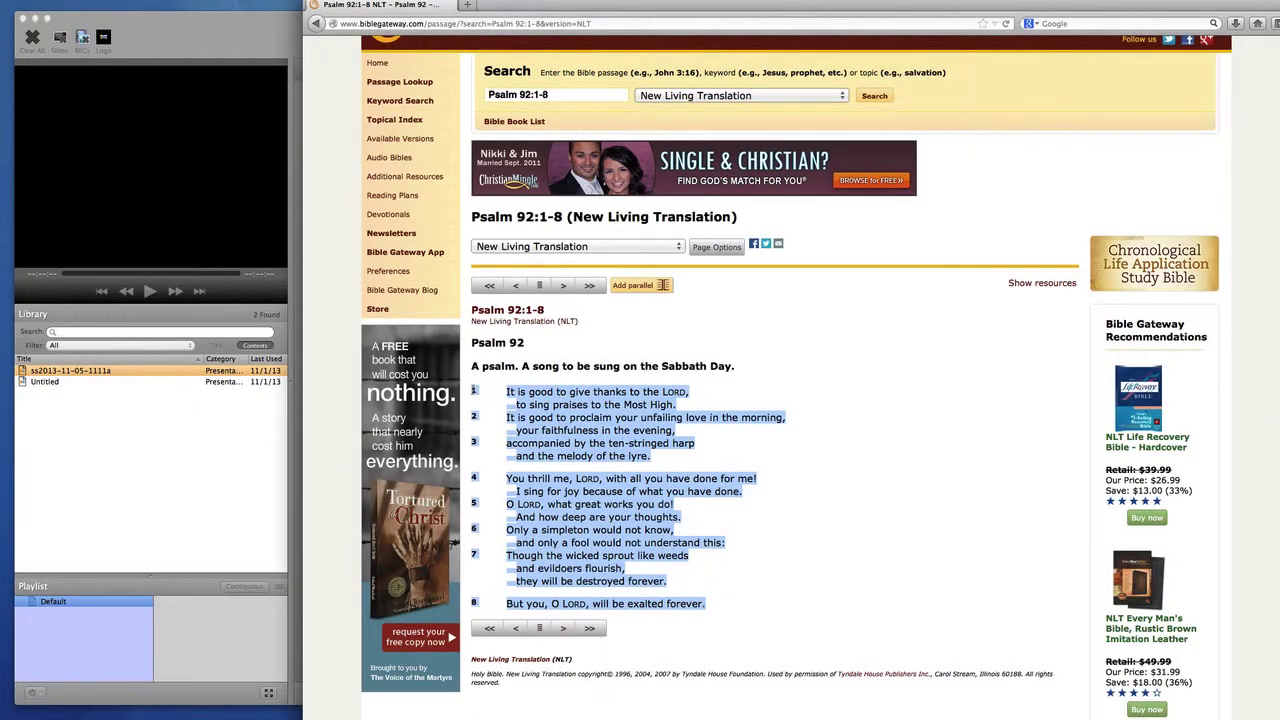
pyautogui.rightClick(562, 404)
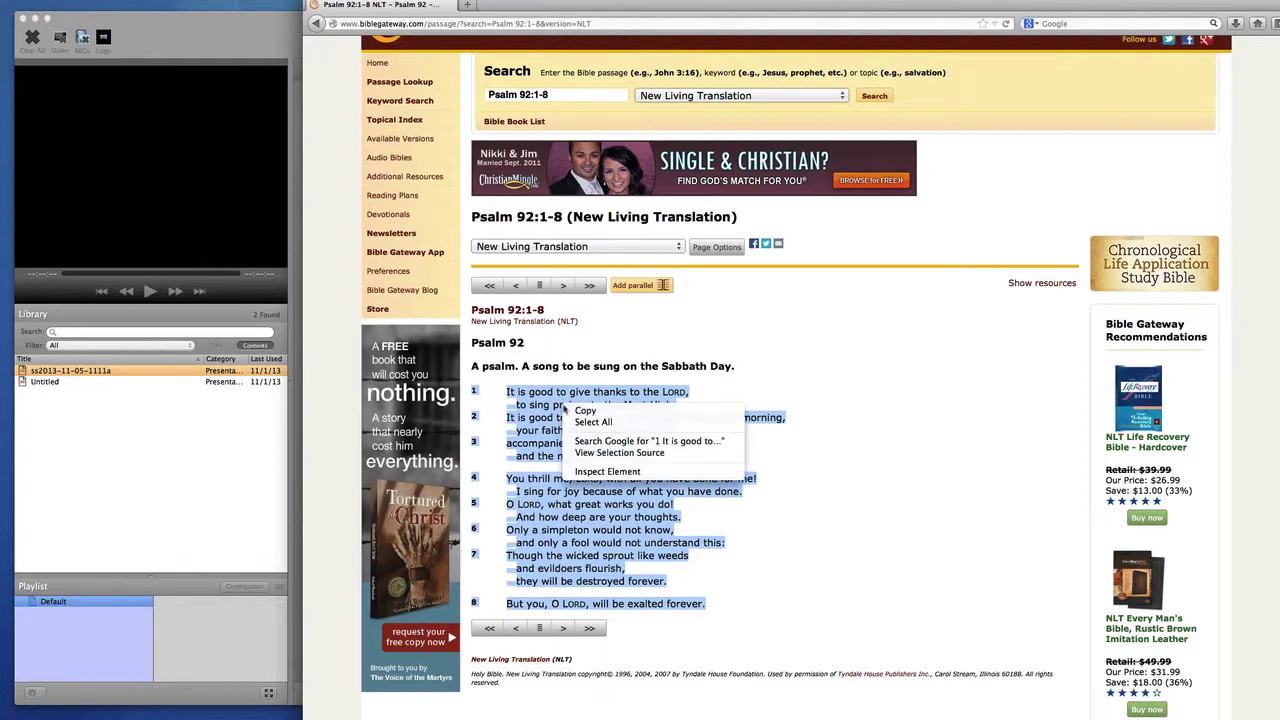
pyautogui.click(585, 411)
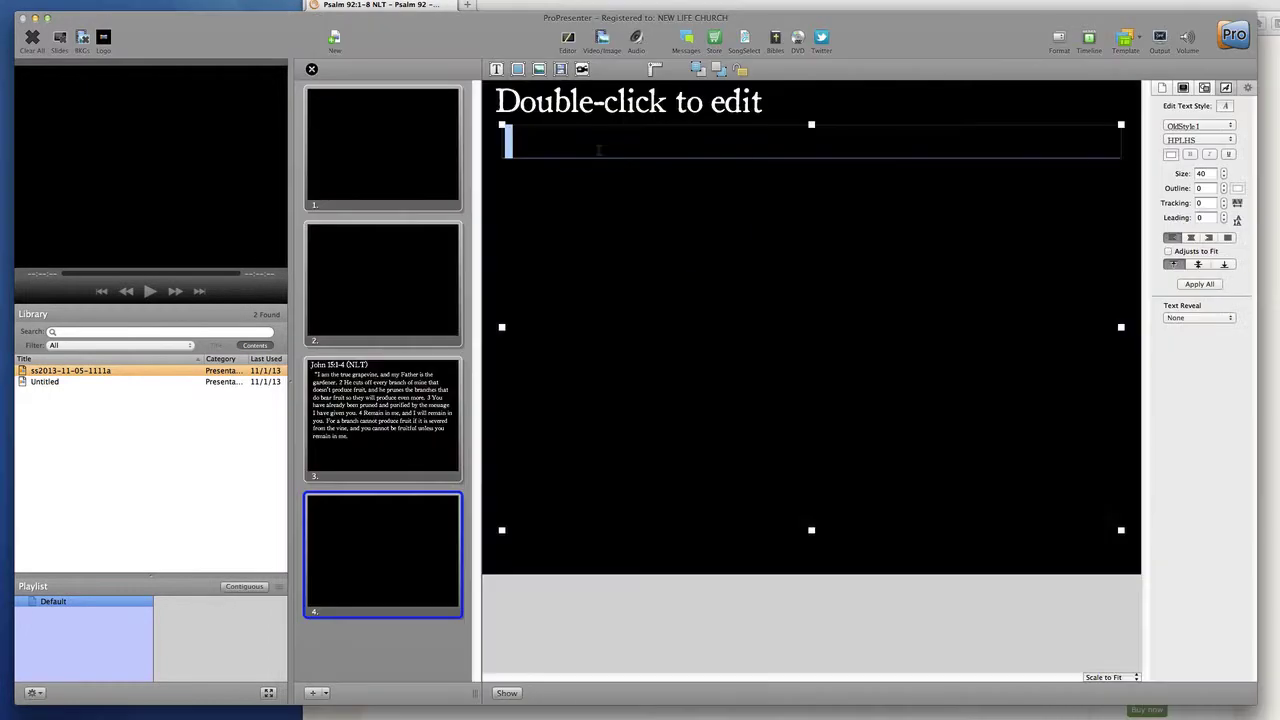
pyautogui.rightClick(600, 152)
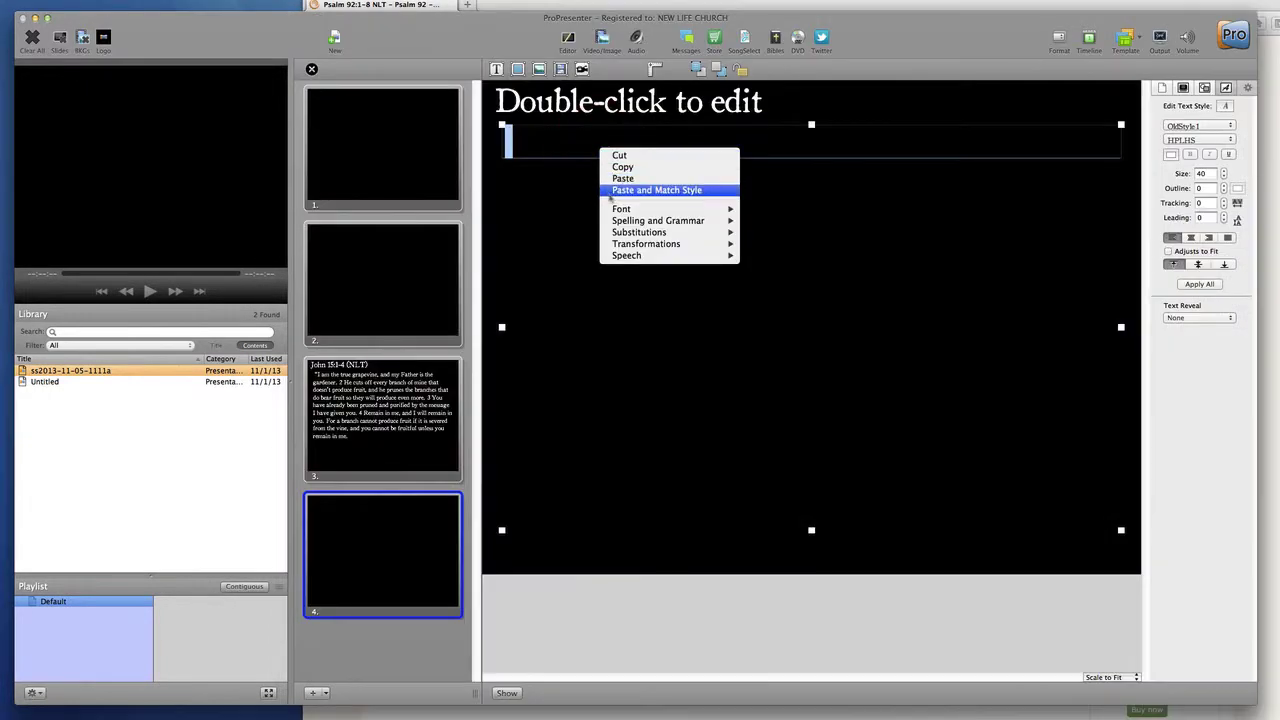
# Paste the Psalm 92 verses into slide 4's text box with Paste and Match Style
pyautogui.click(640, 190)
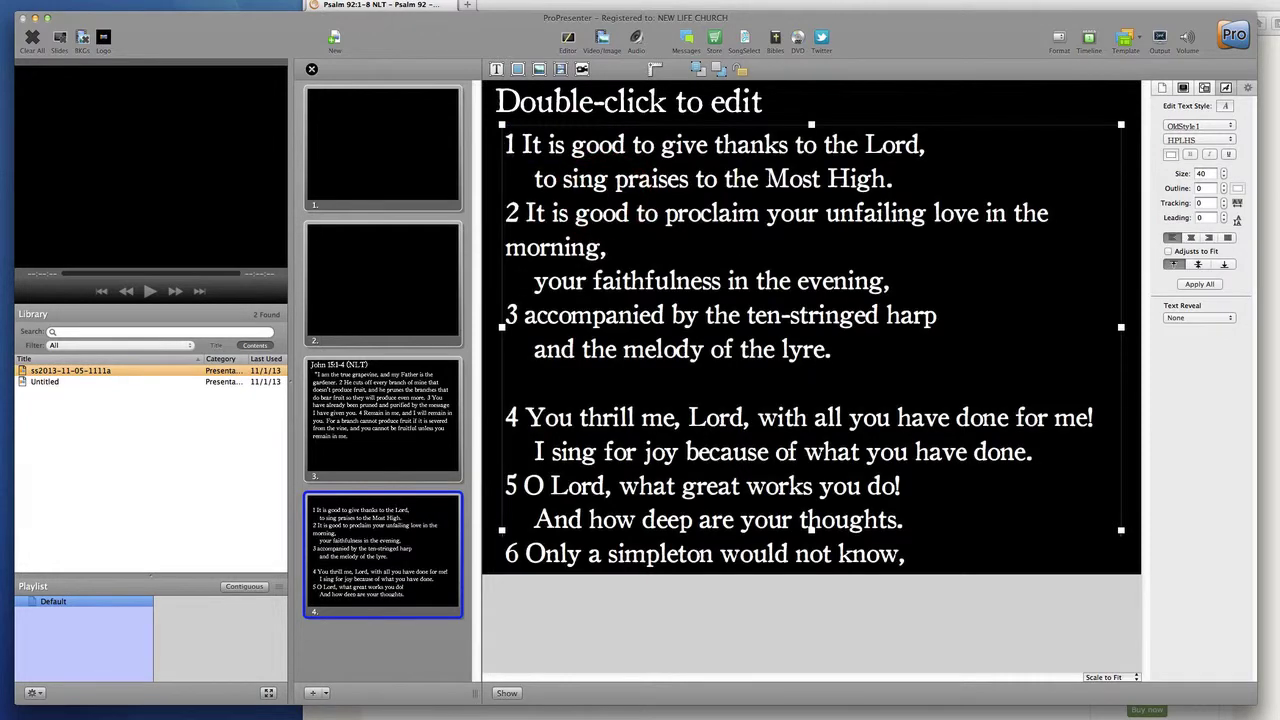
pyautogui.press('Escape')
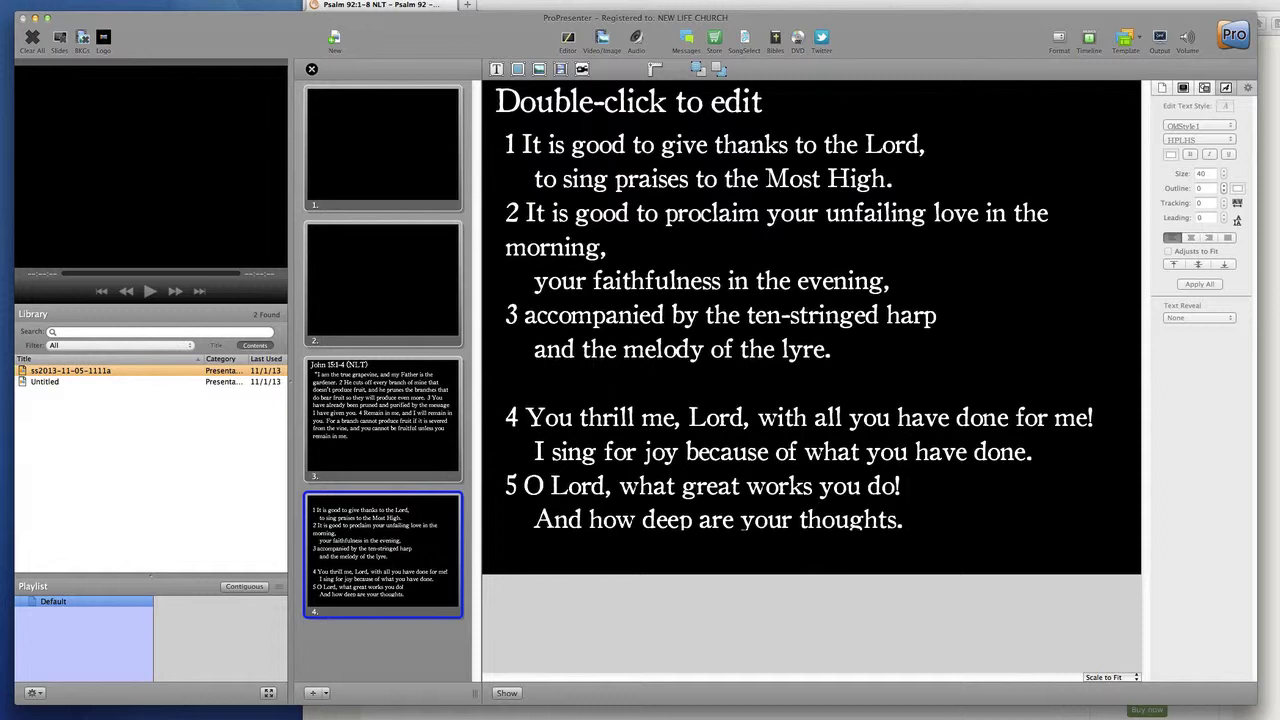
pyautogui.click(690, 489)
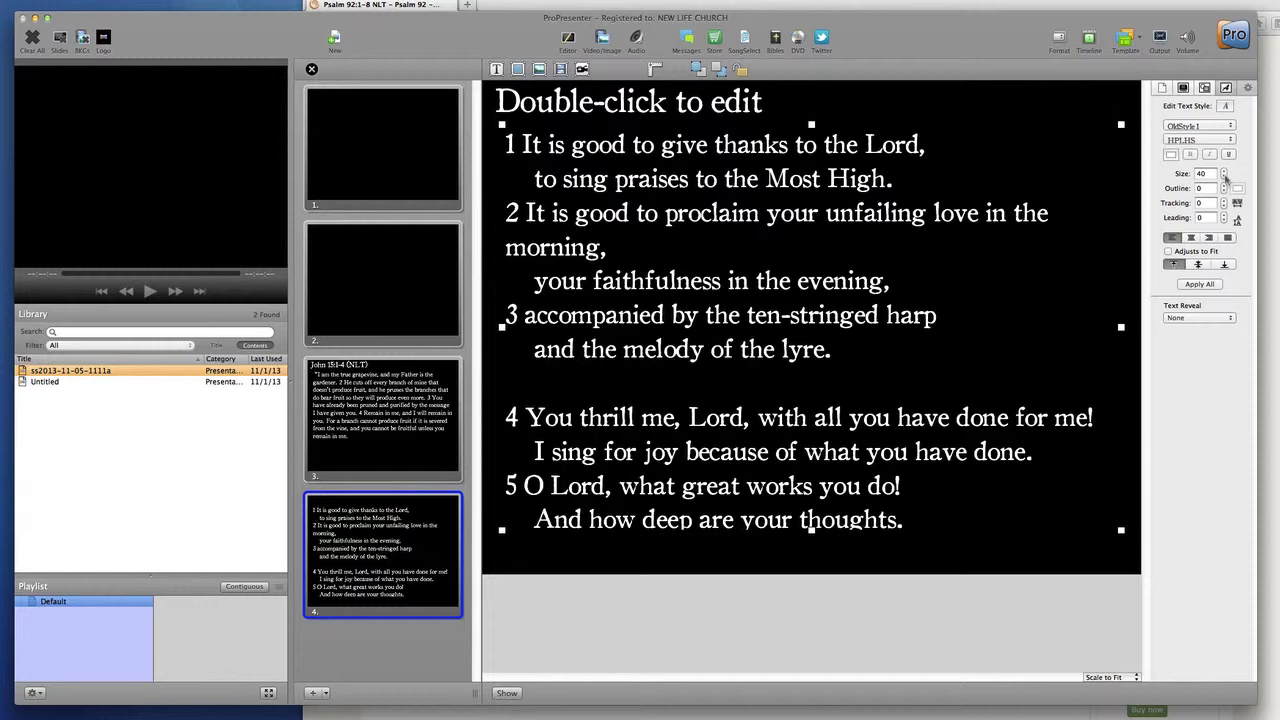
# Shrink slide 4's verse text size from 40 to 34 so verse 7 fits
pyautogui.click(1224, 177)
pyautogui.click(1224, 177)
pyautogui.click(1224, 177)
pyautogui.click(1224, 177)
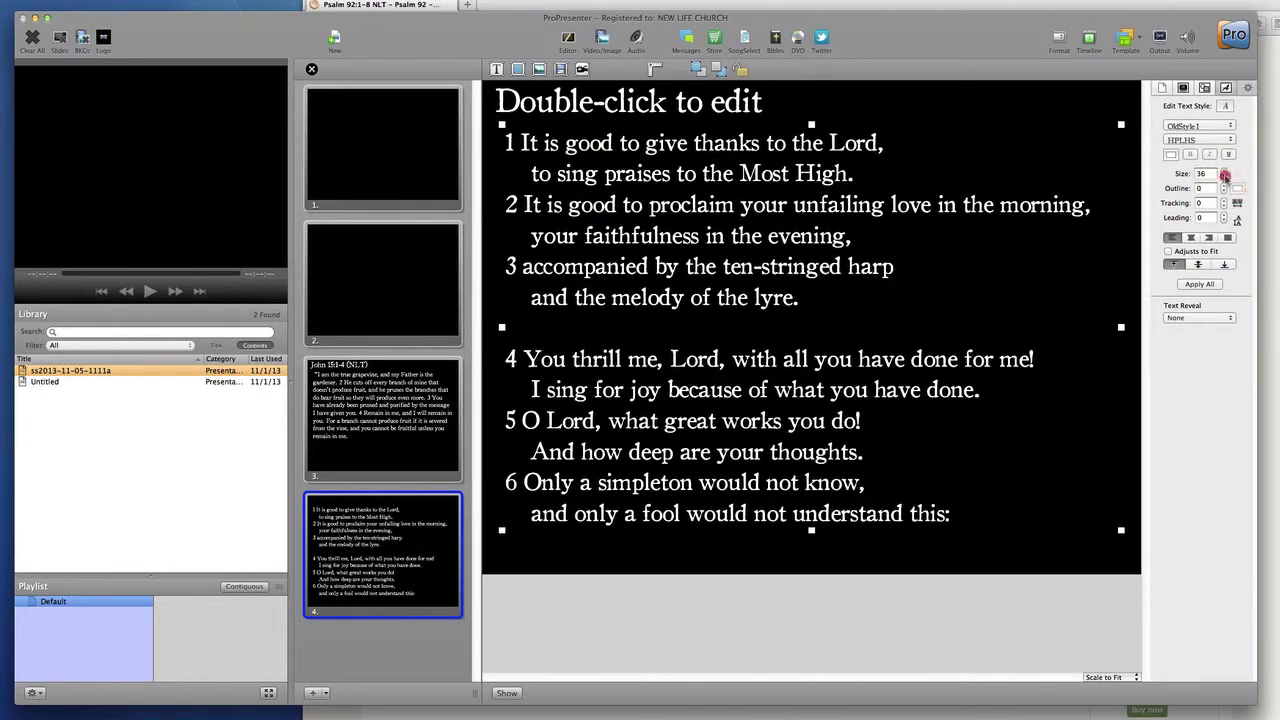
pyautogui.click(1224, 177)
pyautogui.click(1224, 177)
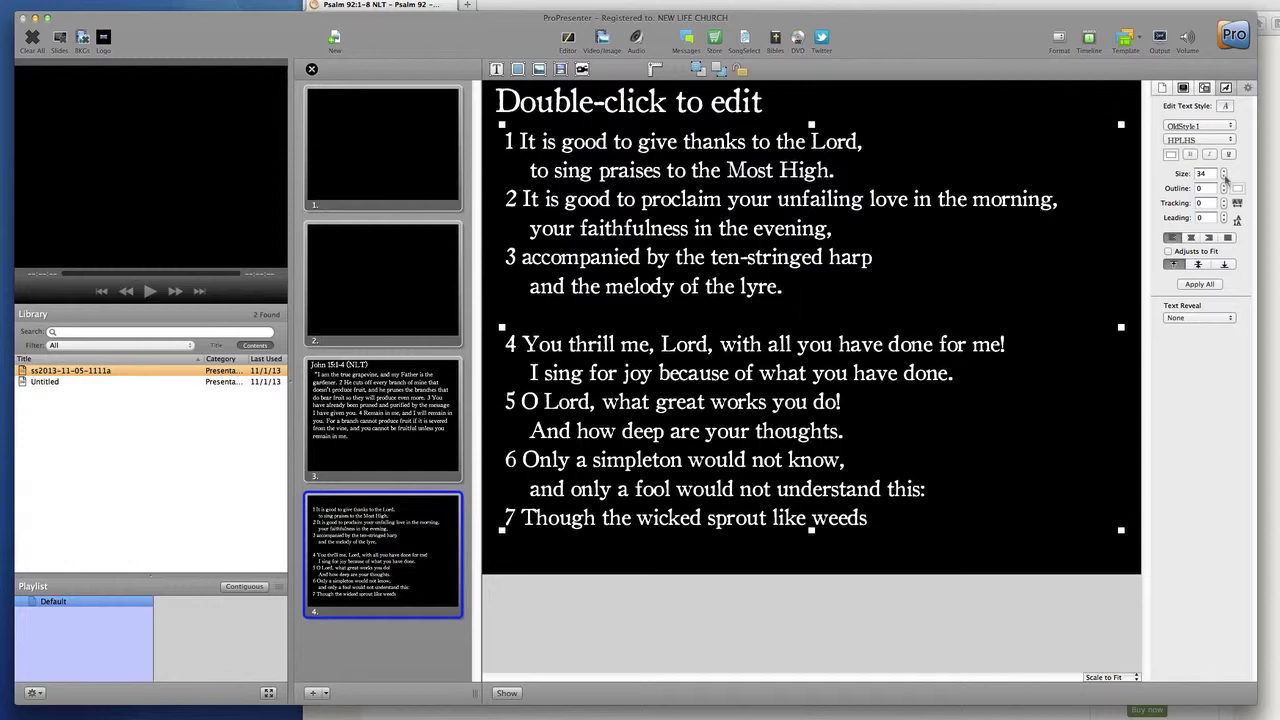
pyautogui.click(325, 693)
# Add a fifth slide from the Verse template
pyautogui.moveTo(411, 713)
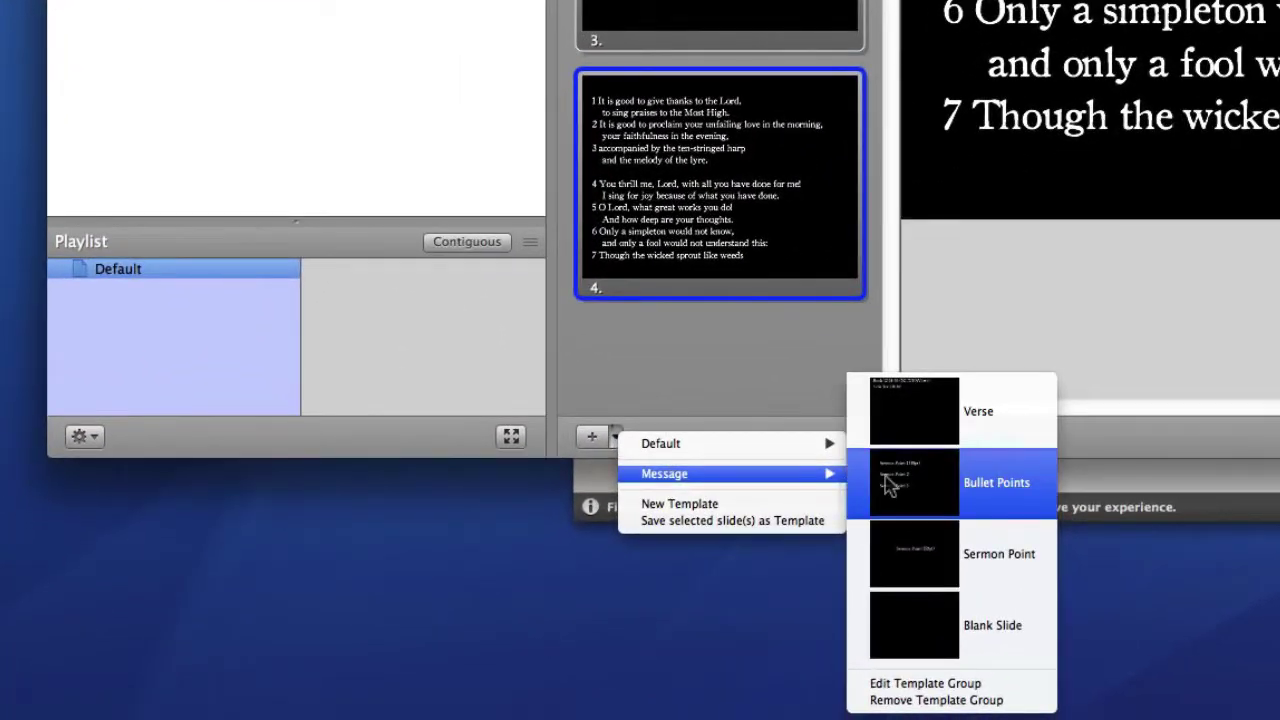
pyautogui.click(920, 430)
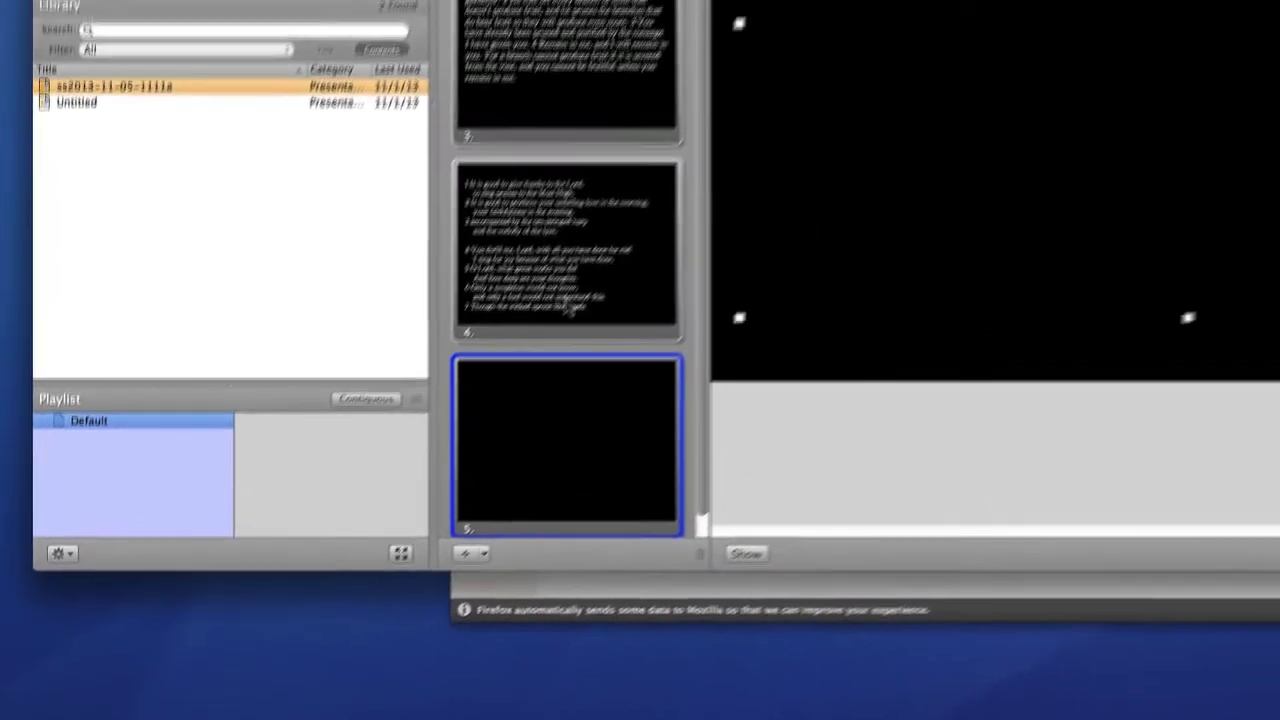
pyautogui.click(571, 309)
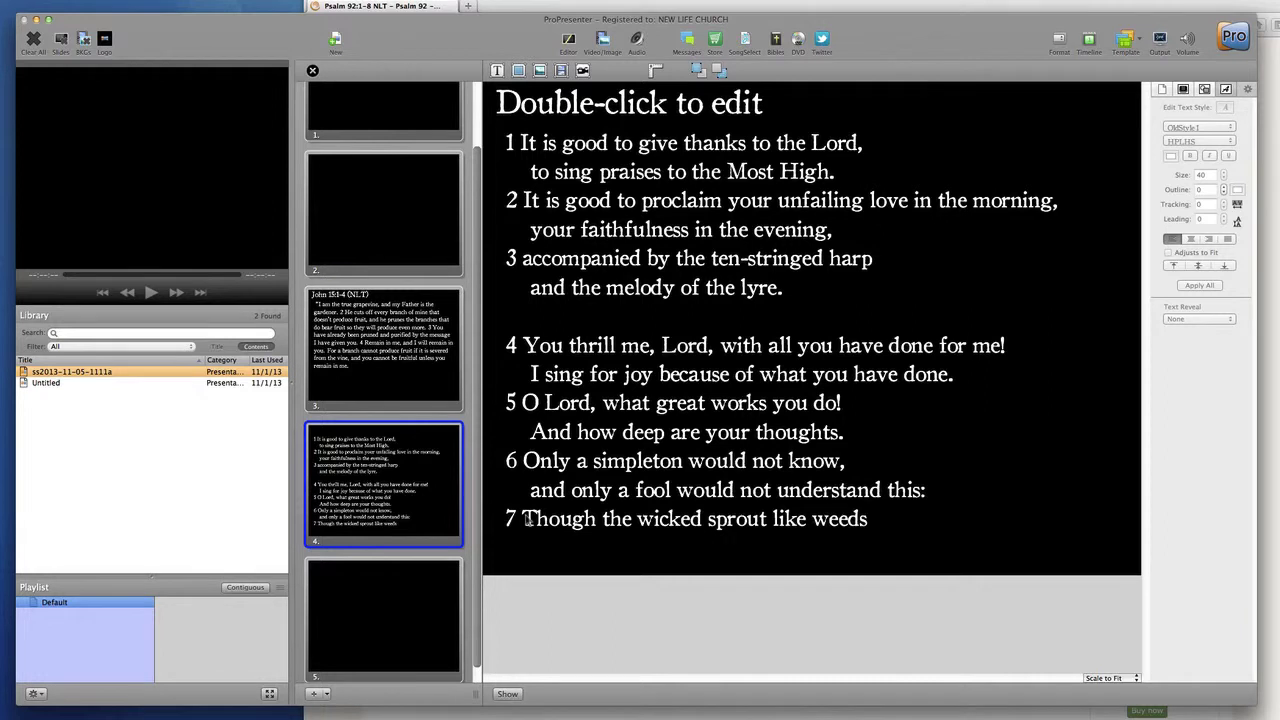
# Cut Psalm 92 verses 7–8 out of slide 4's text
pyautogui.doubleClick(527, 518)
pyautogui.moveTo(505, 518); pyautogui.dragTo(866, 686)
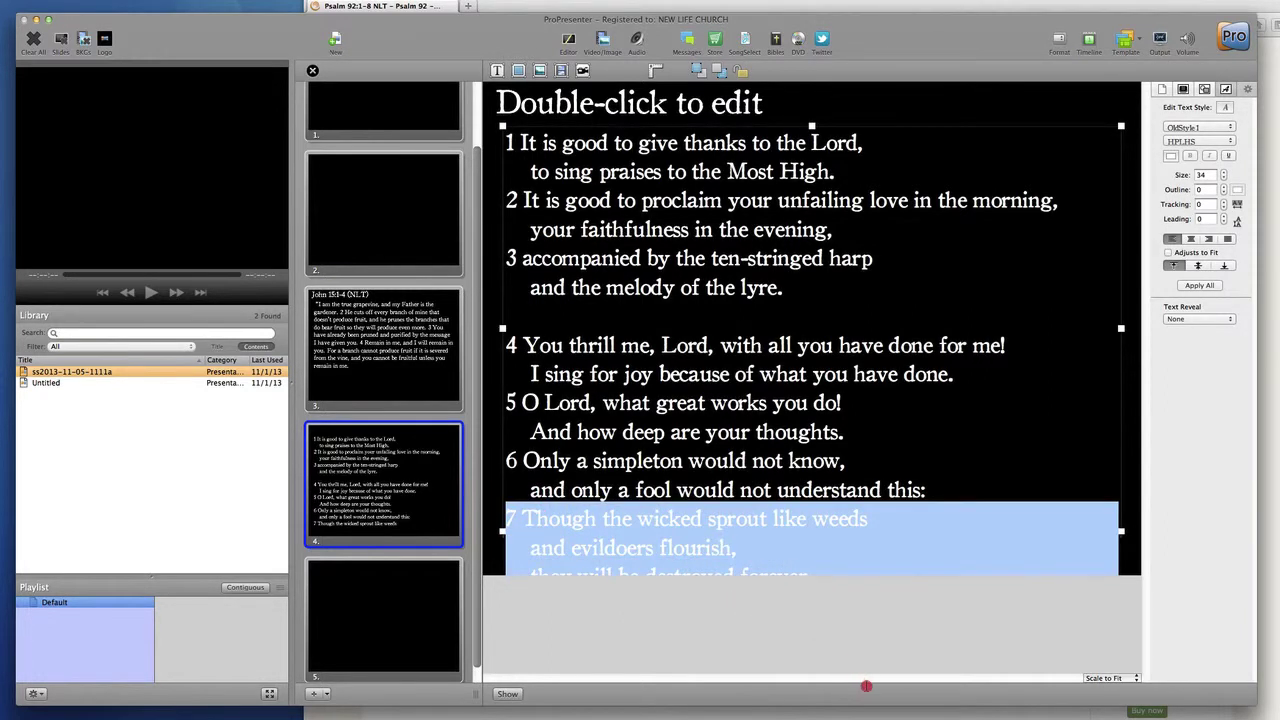
pyautogui.rightClick(772, 540)
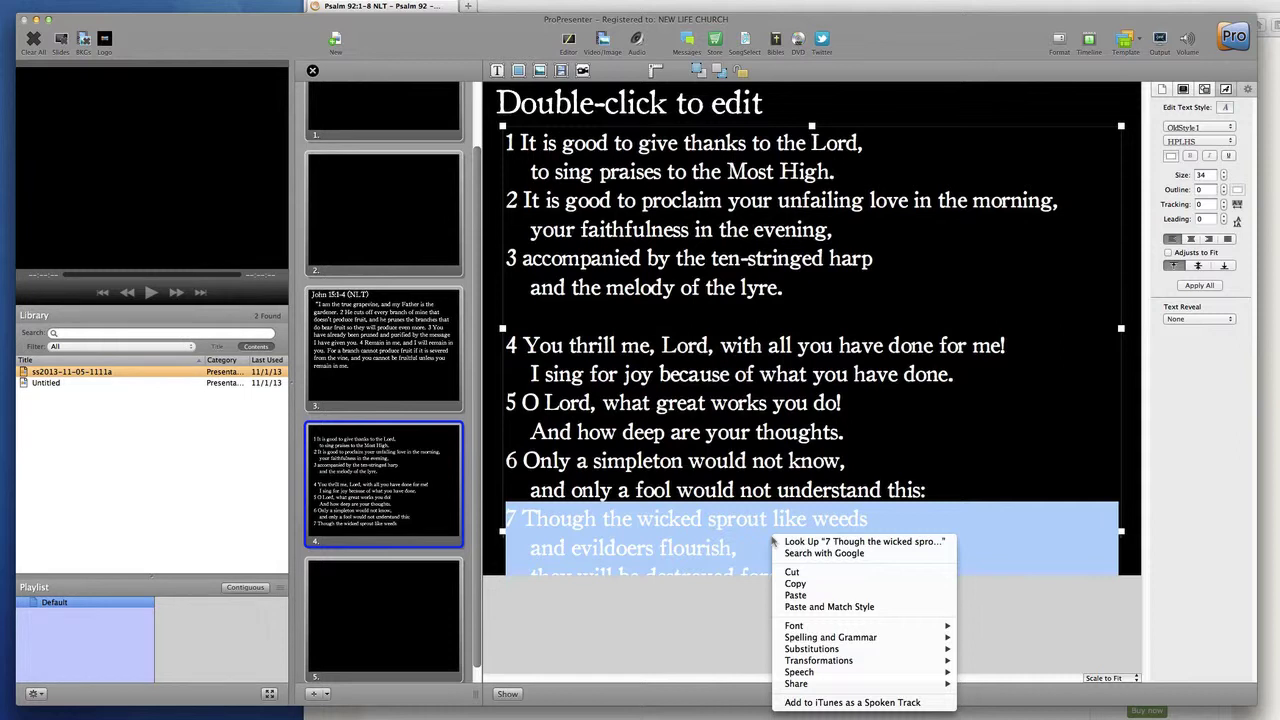
pyautogui.click(792, 571)
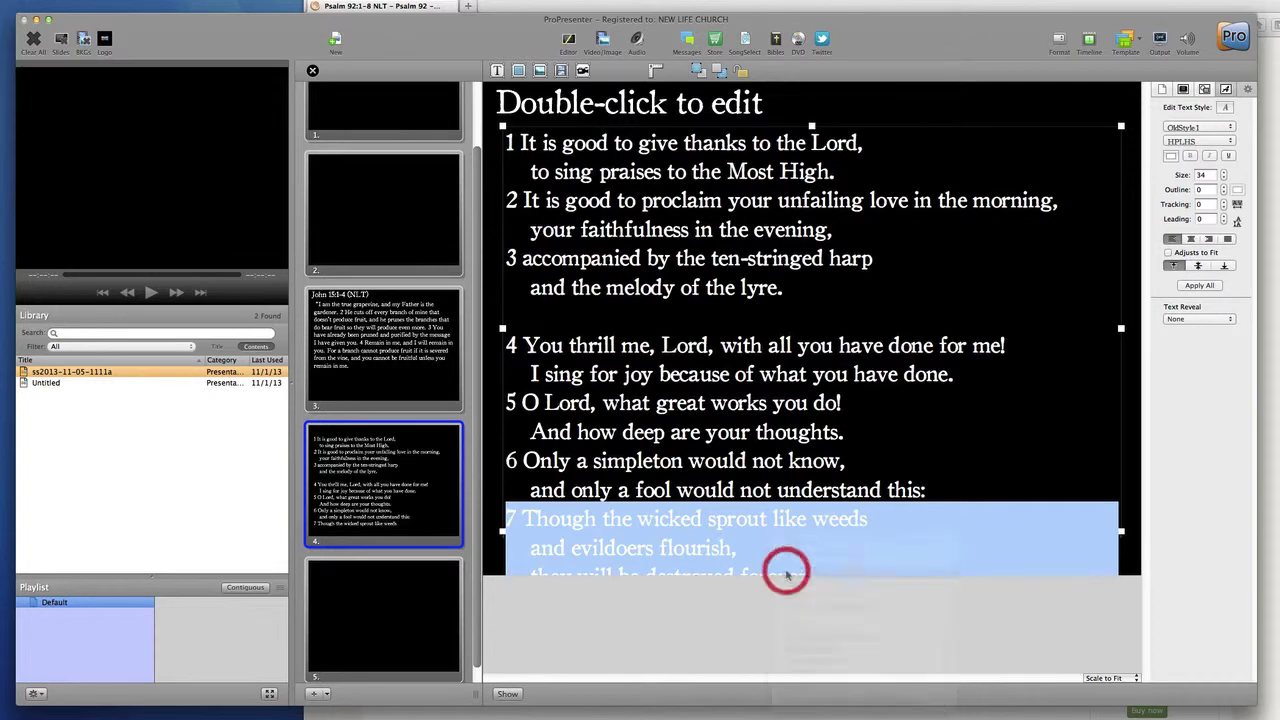
# Paste verses 7–8 into slide 5 with Paste and Match Style, then recheck slide 4
pyautogui.click(380, 590)
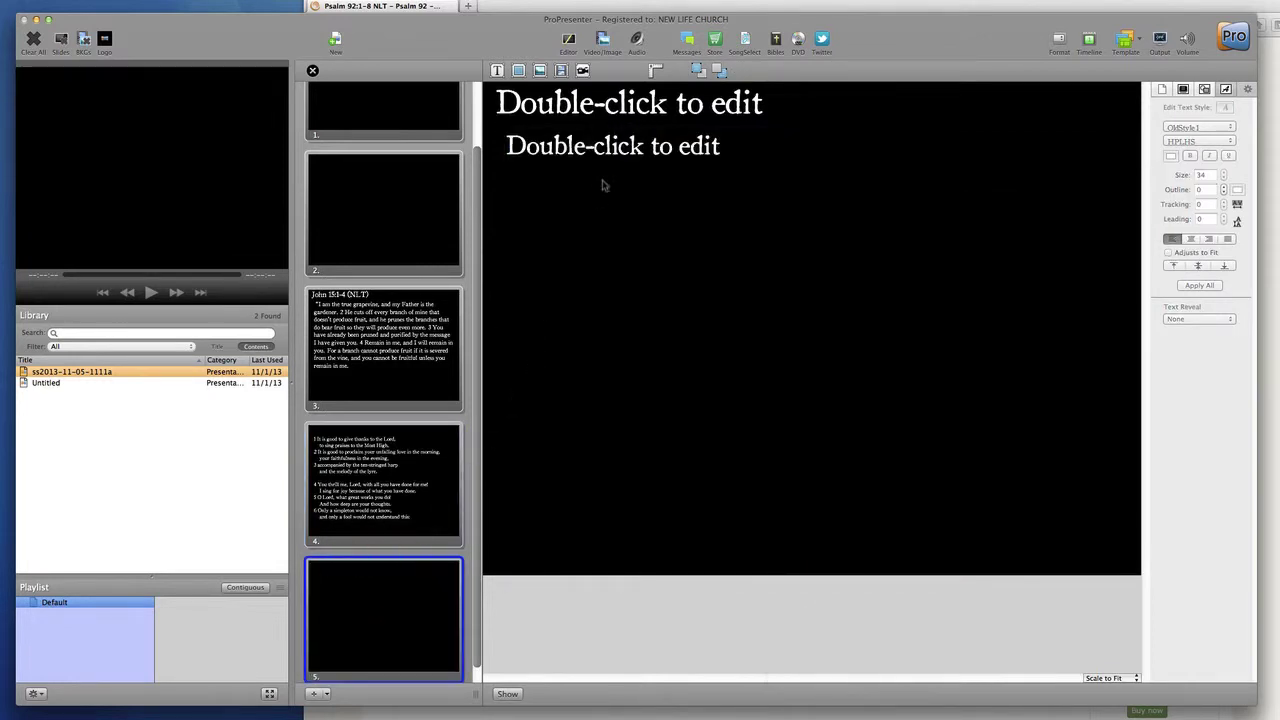
pyautogui.doubleClick(606, 150)
pyautogui.rightClick(604, 154)
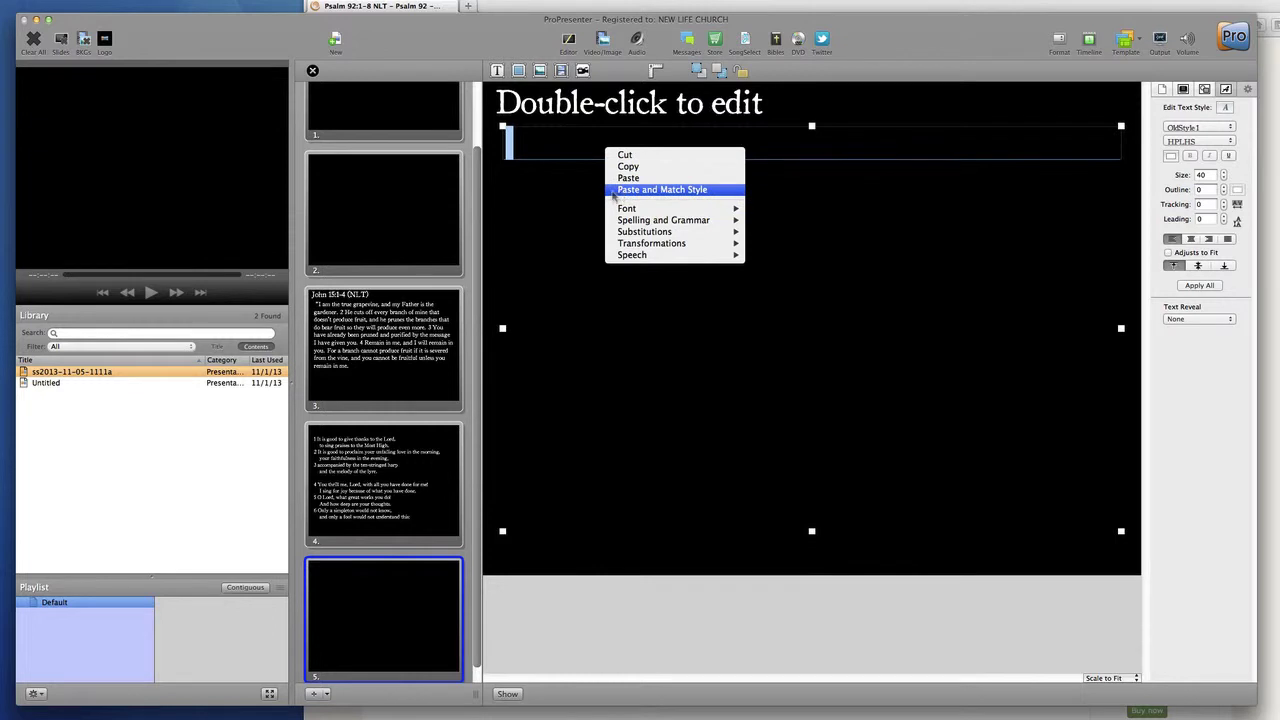
pyautogui.click(660, 189)
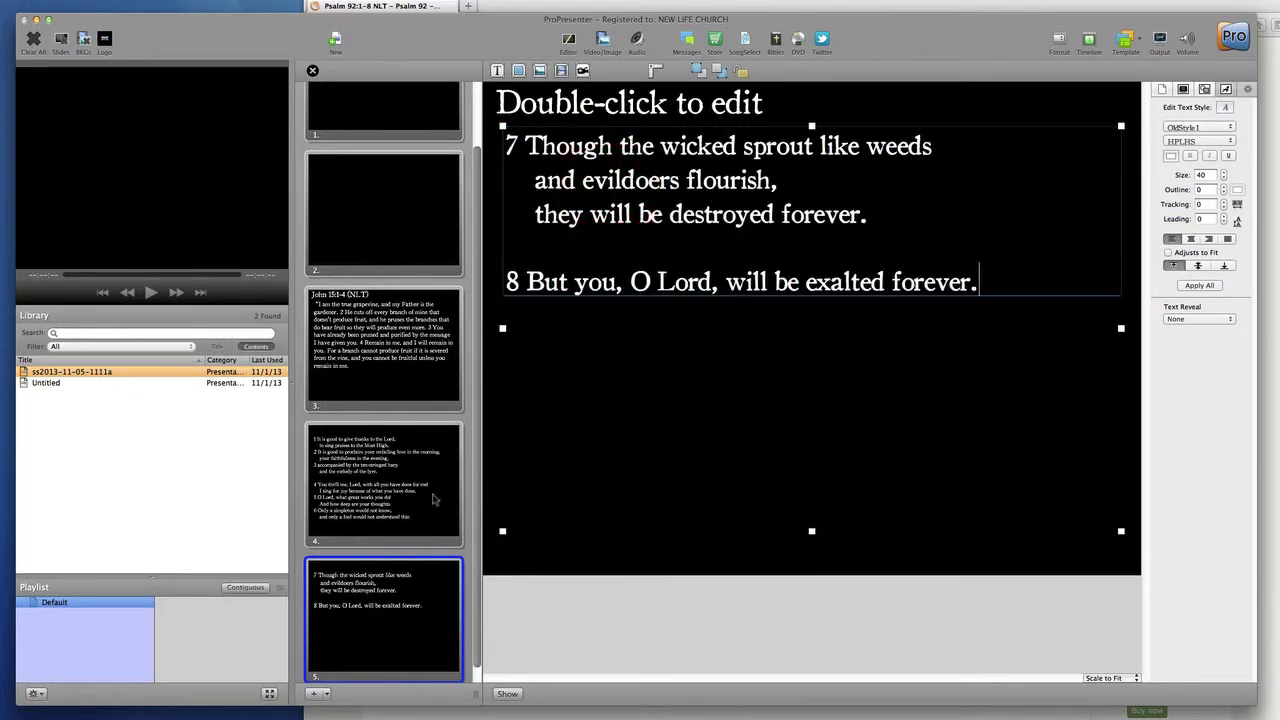
pyautogui.click(421, 502)
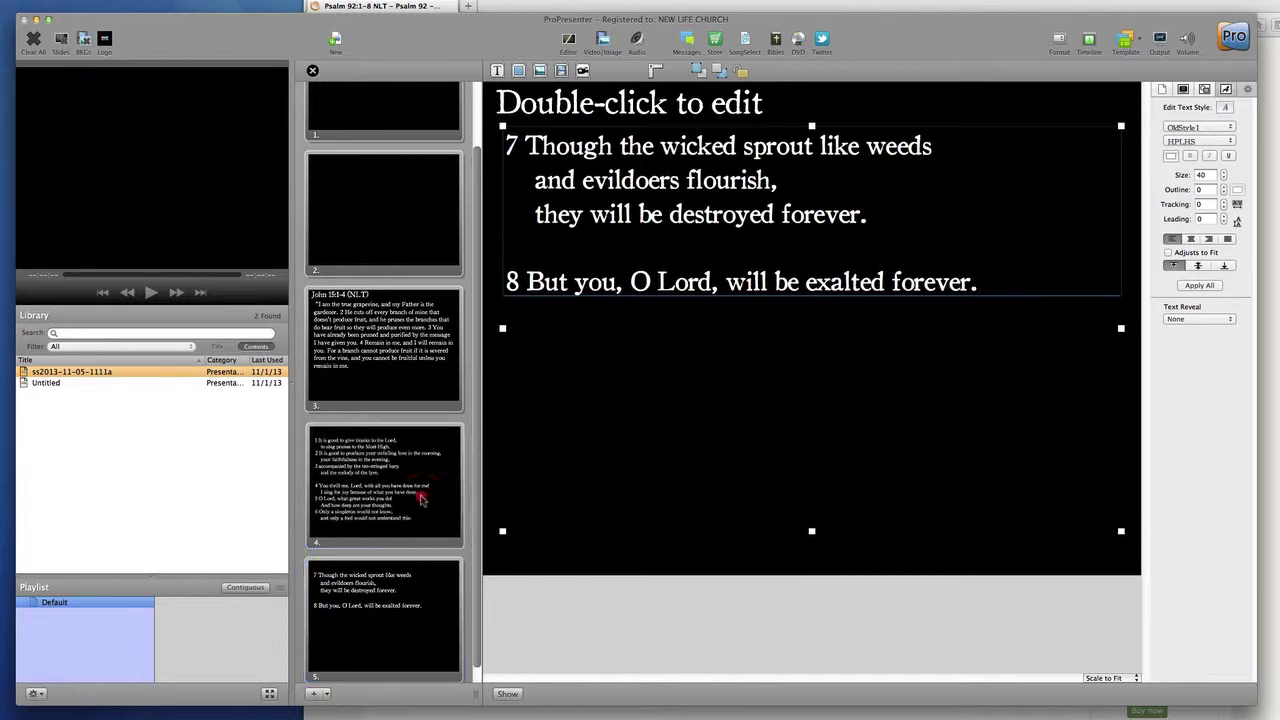